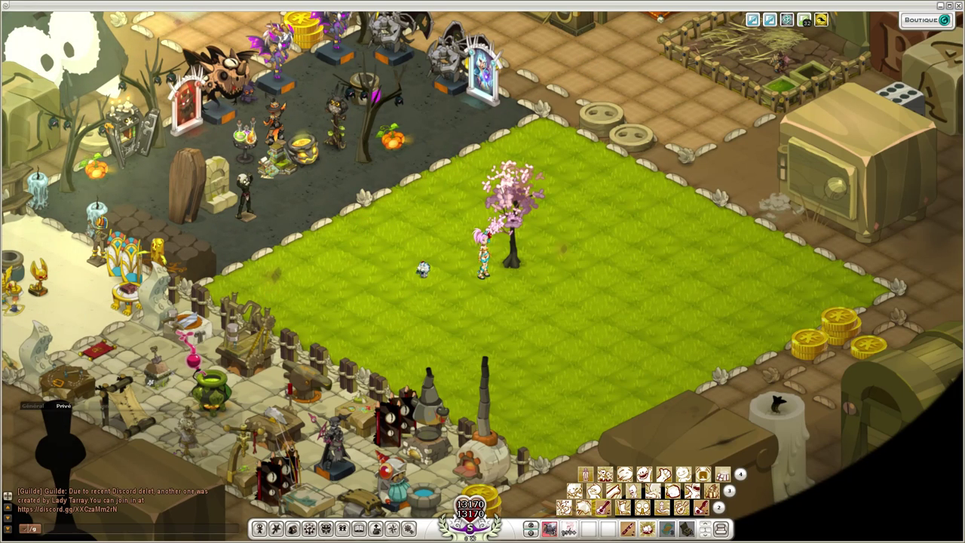
- Switch from the game to the "Parlons Kama 6" spreadsheet in the browser and select the minimum planting time label
key(super)
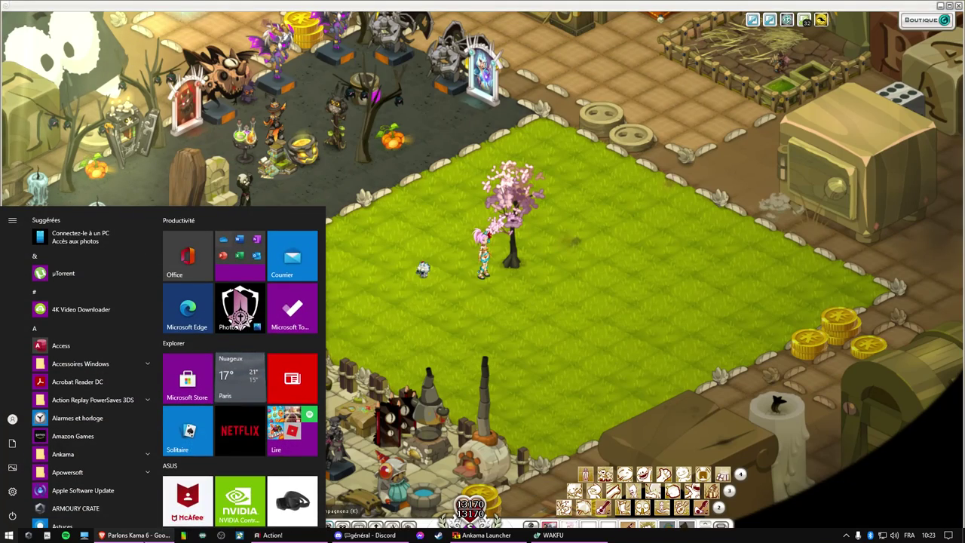
click(128, 534)
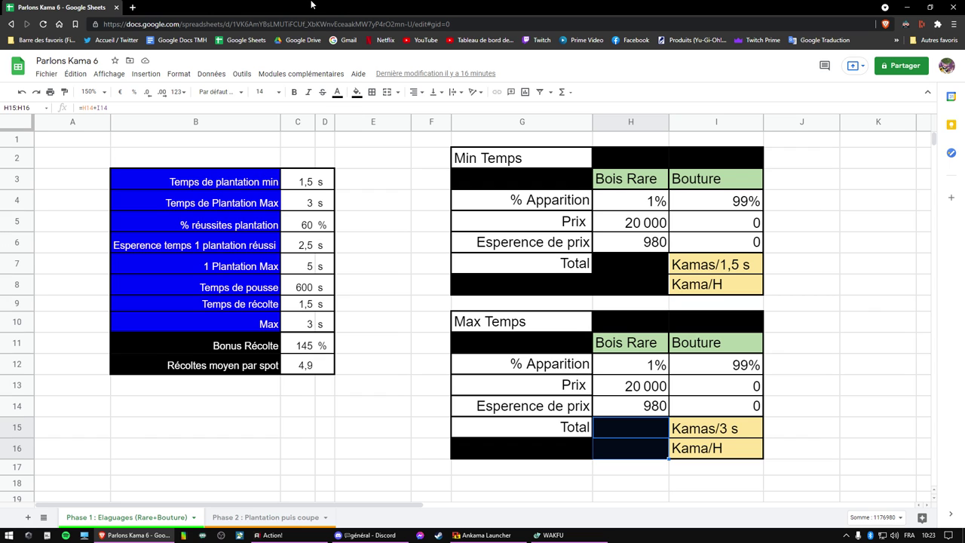
click(162, 183)
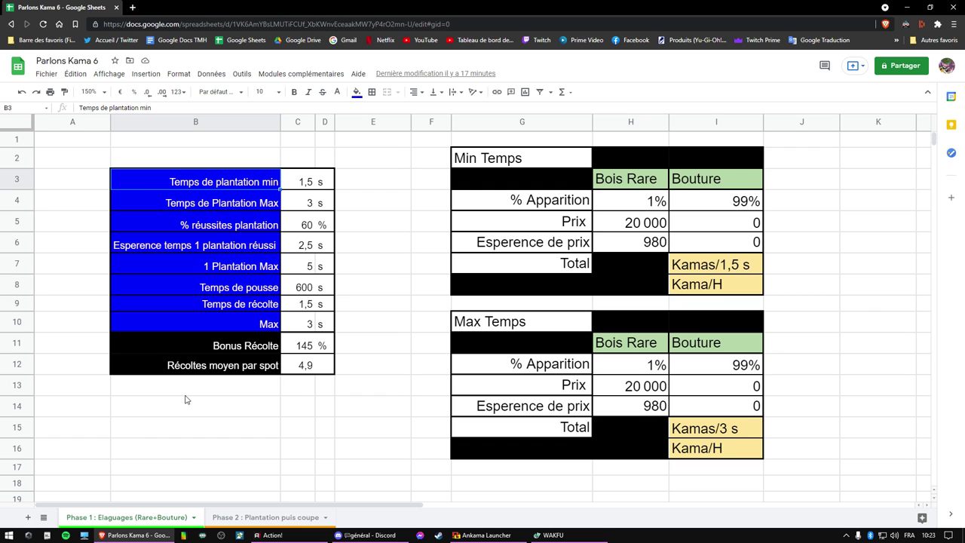
- View the "Phase 2 : Plantation puis coupe" sheet, and return to "Phase 1 : Elaguages (Rare+Bouture)"
click(255, 520)
click(140, 519)
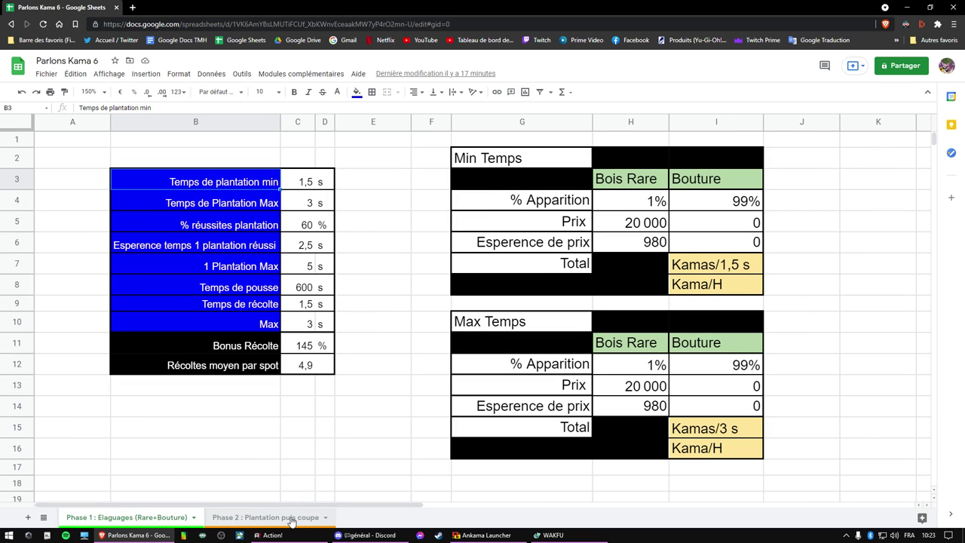
click(265, 517)
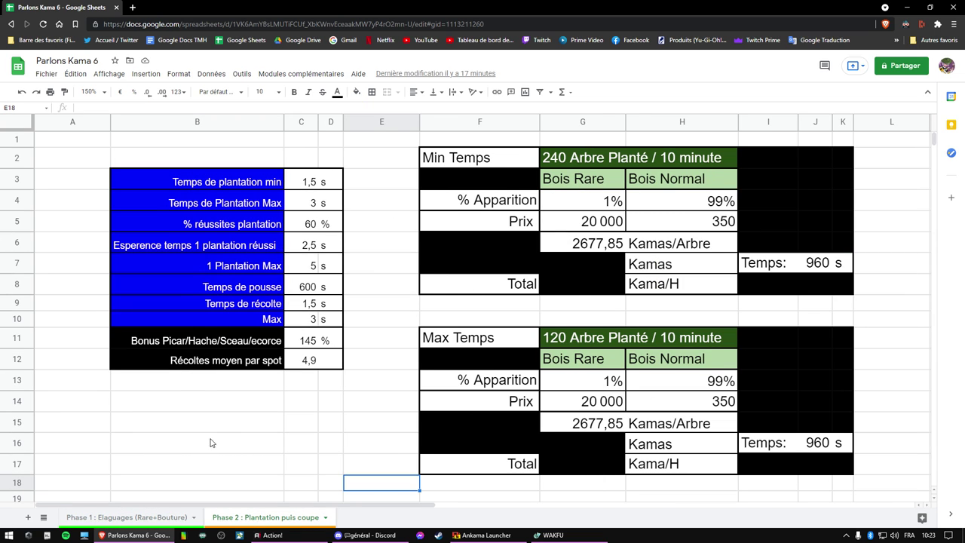
click(154, 519)
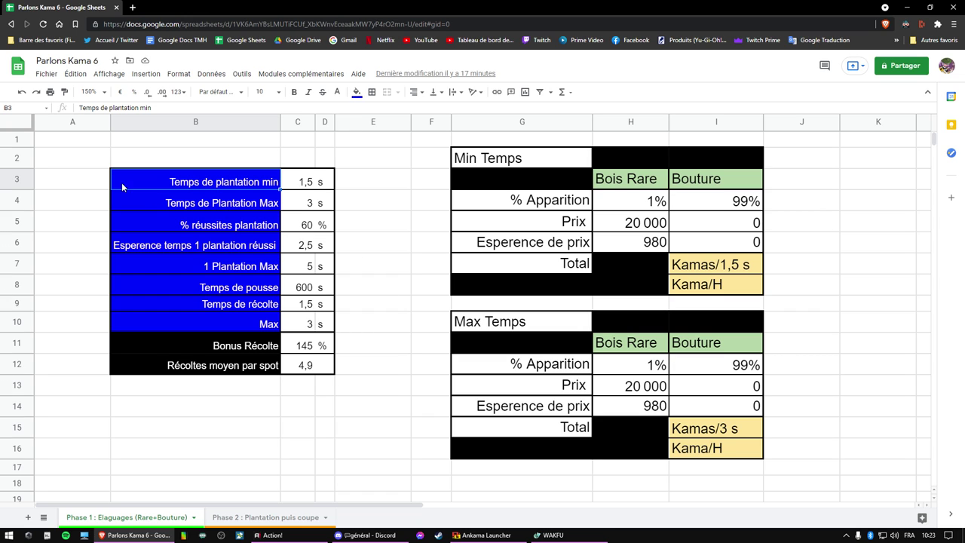
- Look over the whole table of planting and harvest parameters on the Phase 1 sheet
drag(98, 162, 319, 405)
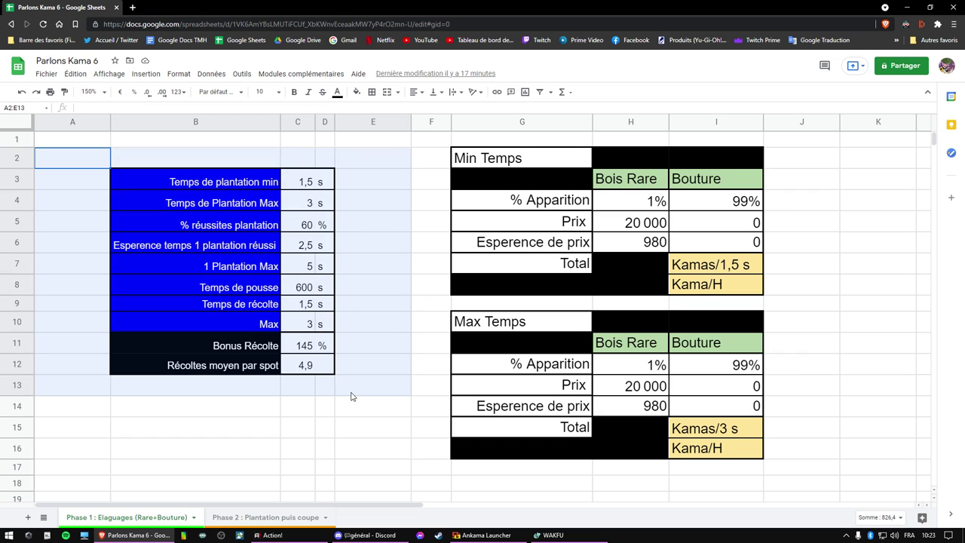
click(333, 445)
click(151, 183)
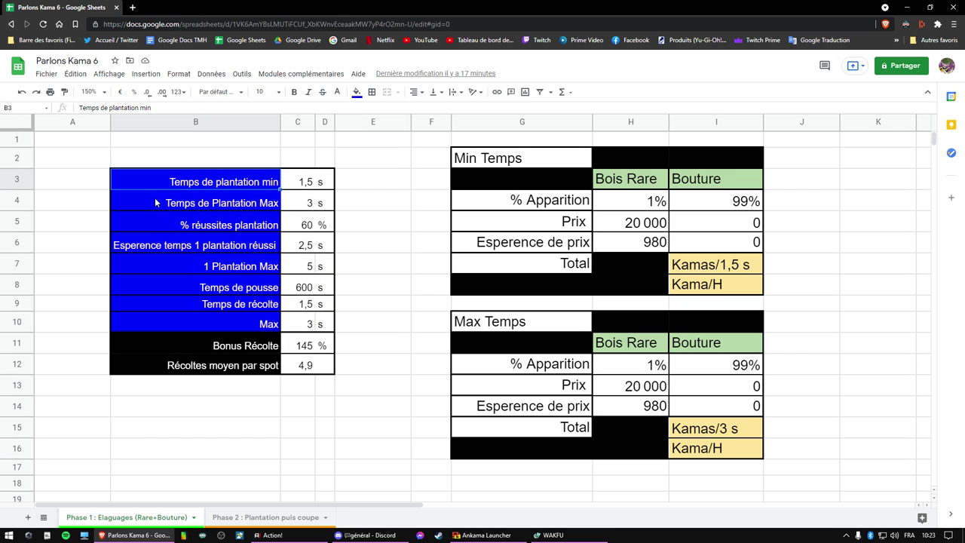
click(369, 186)
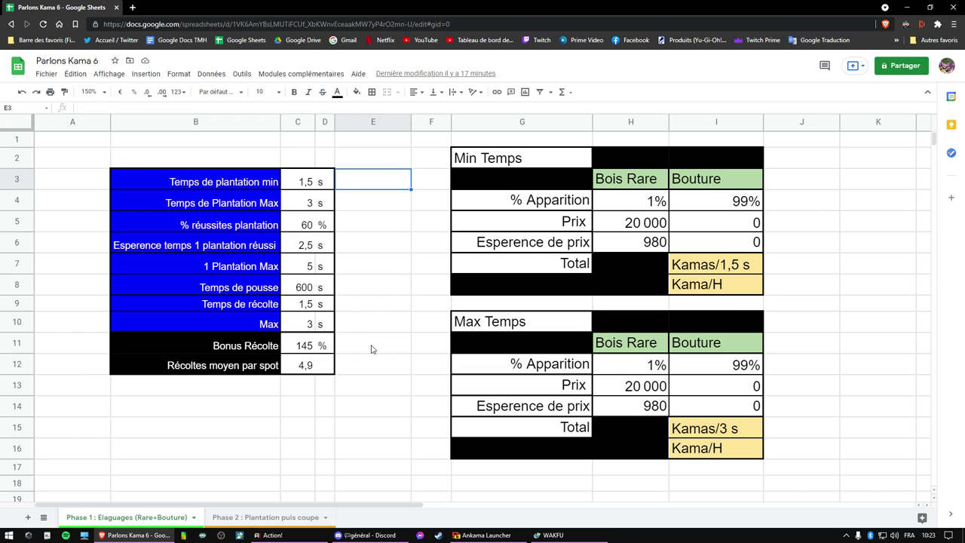
- Examine the Bois Rare and Bouture prices in the Min Temps and Max Temps tables, along with the harvest bonus
click(617, 224)
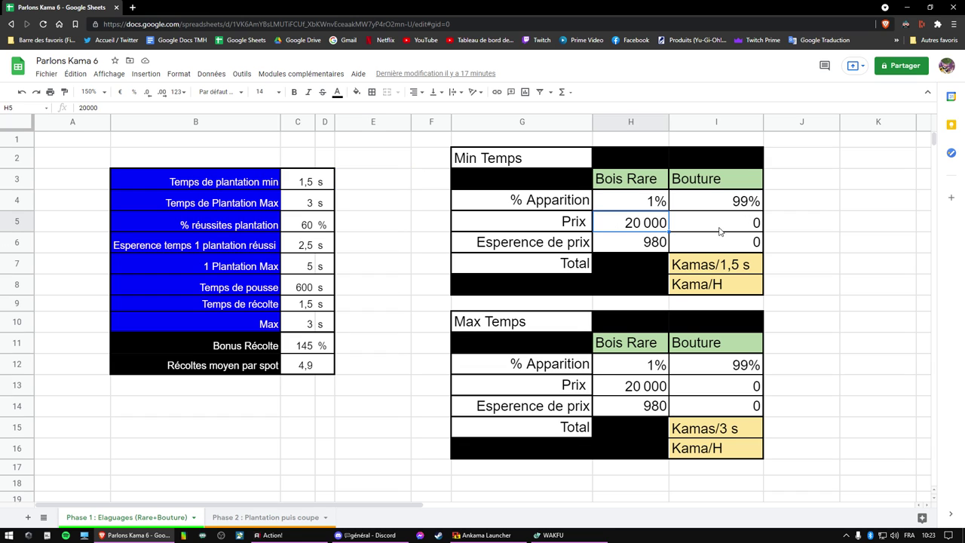
click(719, 231)
click(628, 389)
click(690, 393)
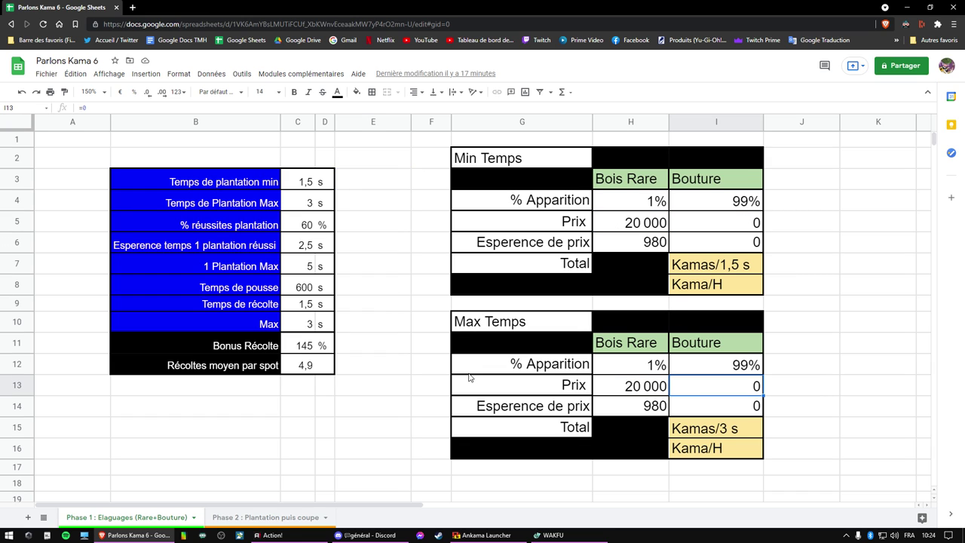
click(293, 352)
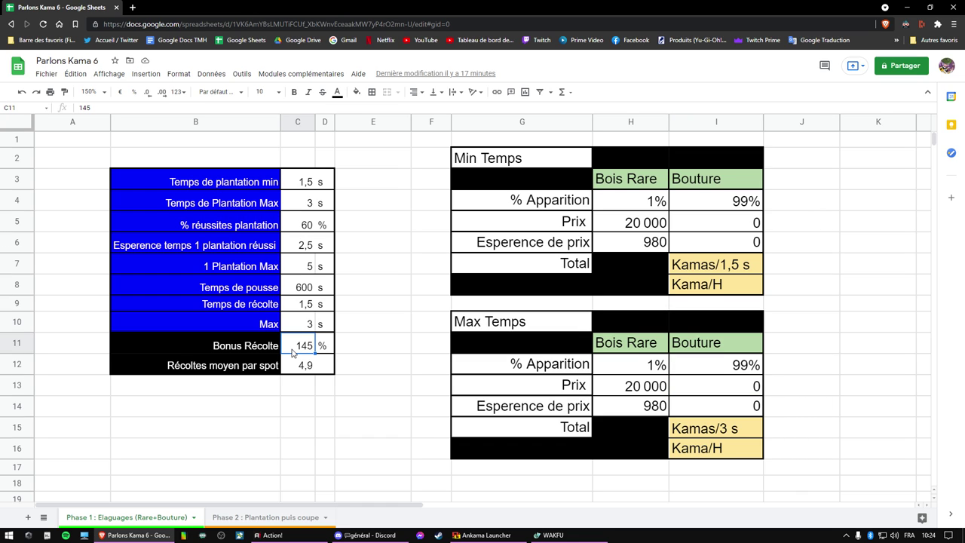
click(380, 188)
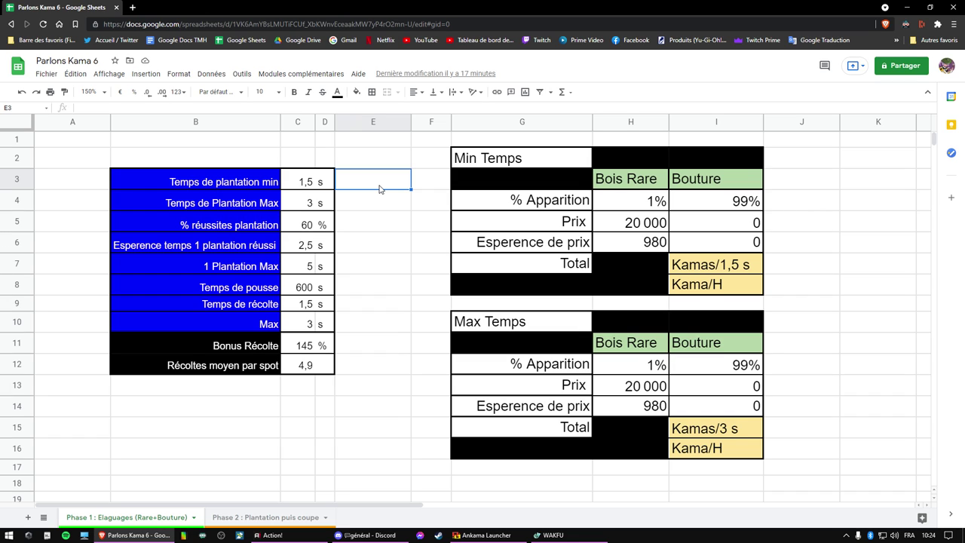
click(301, 345)
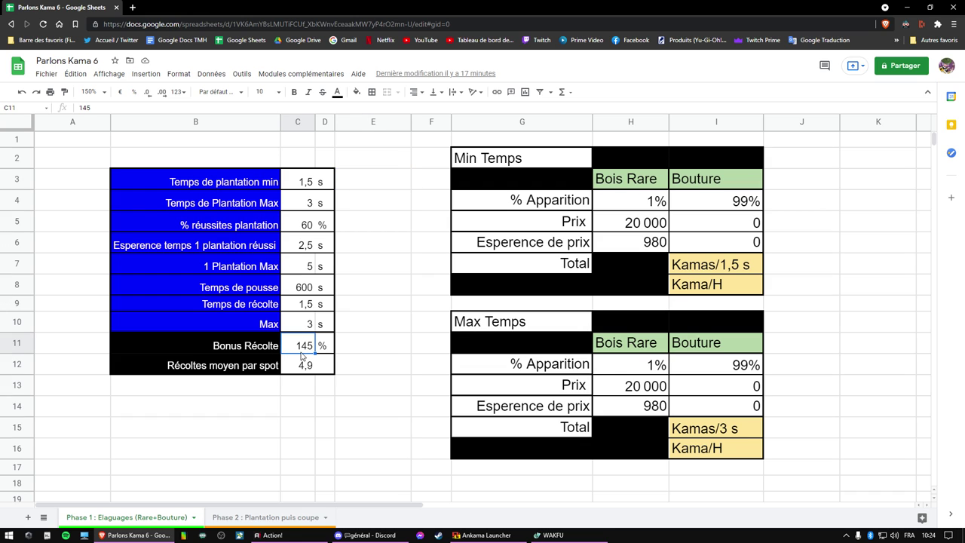
click(650, 225)
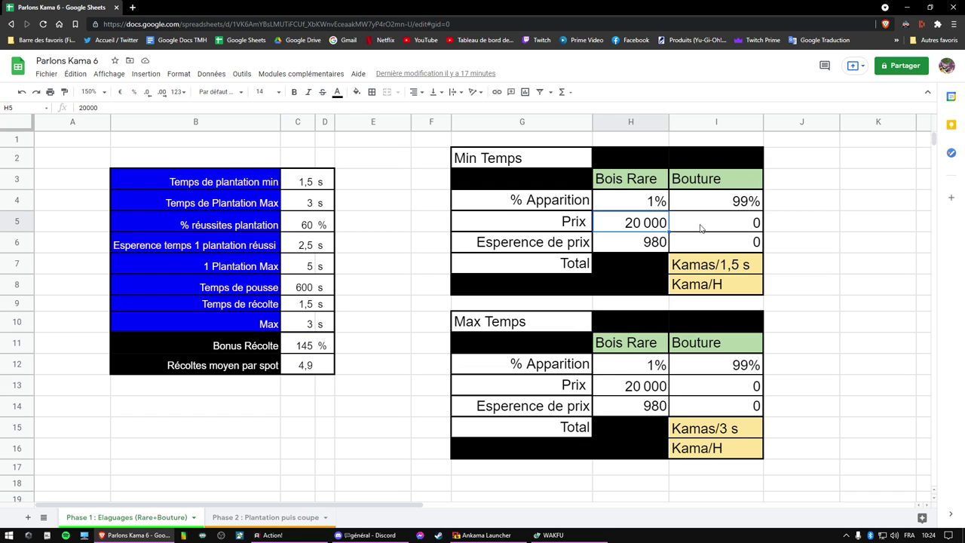
click(717, 228)
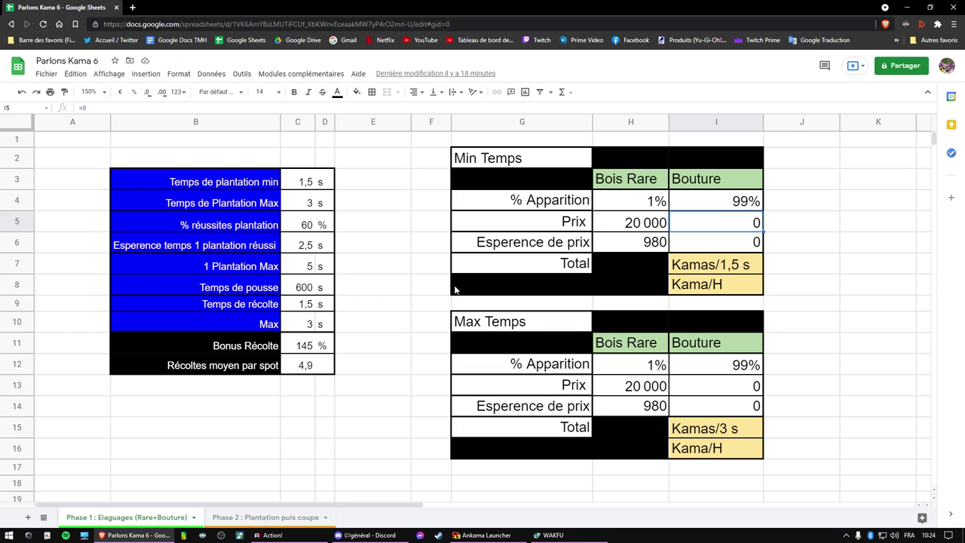
- Compare the minimum and maximum planting times in the parameter table
click(193, 187)
click(217, 205)
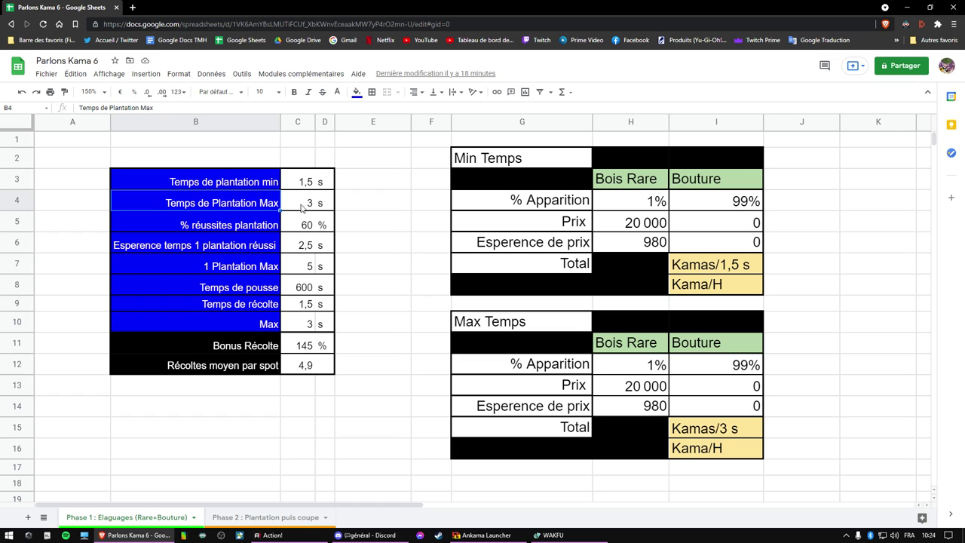
click(261, 186)
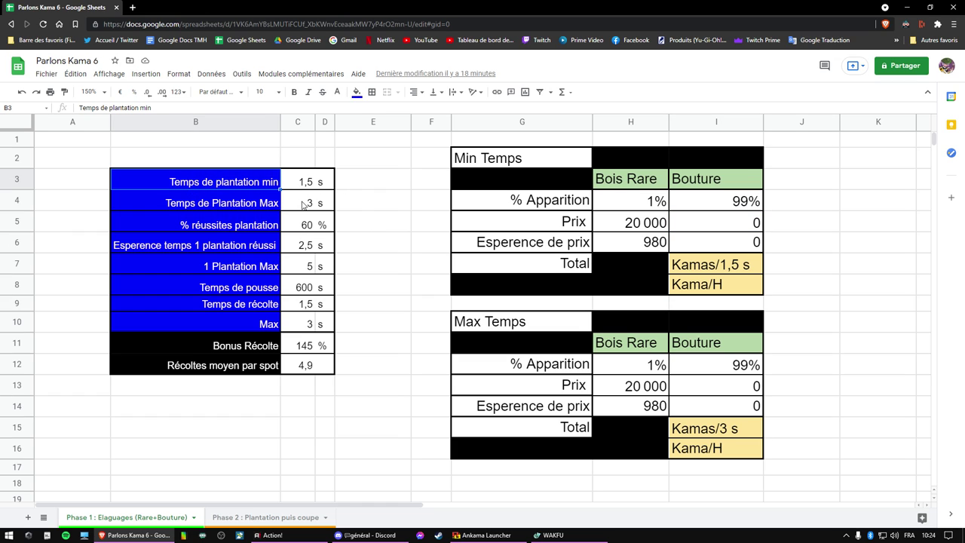
click(307, 206)
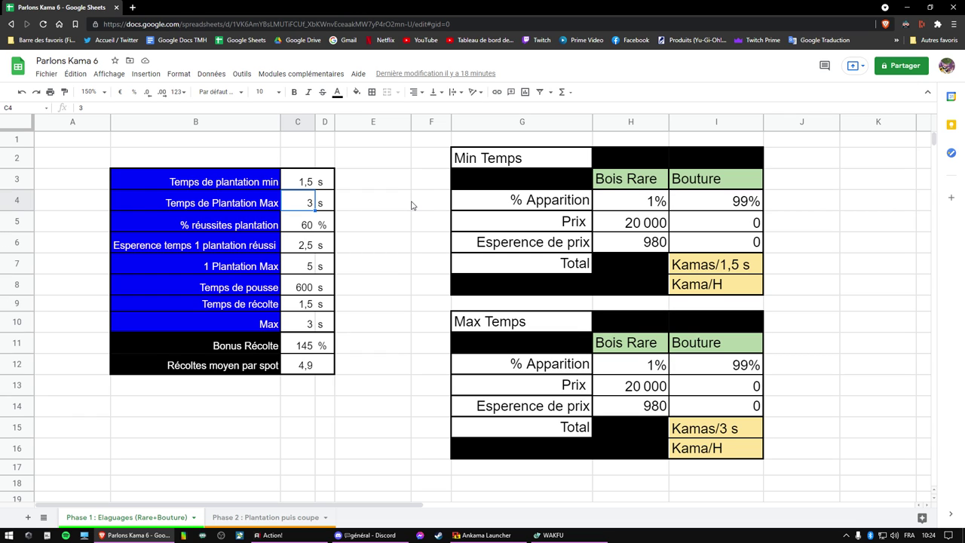
click(291, 182)
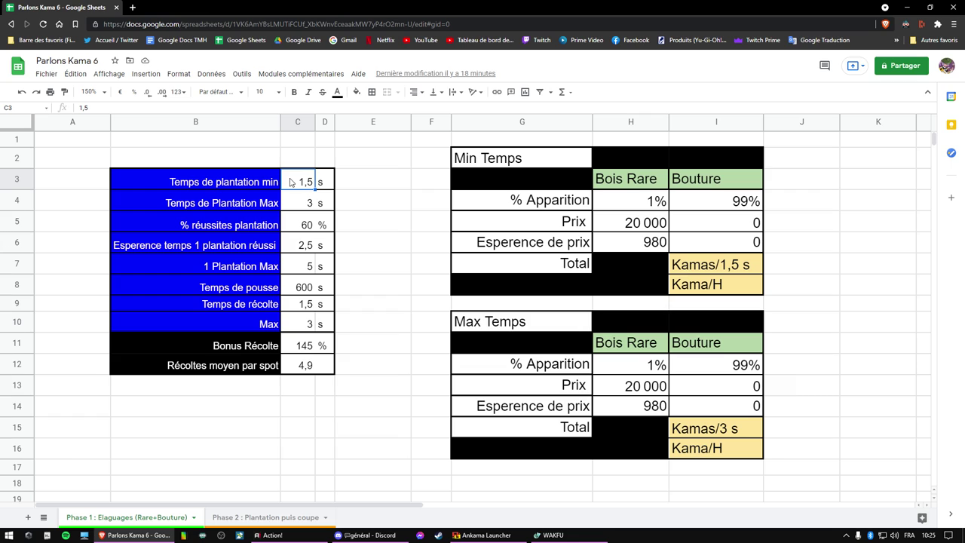
click(307, 201)
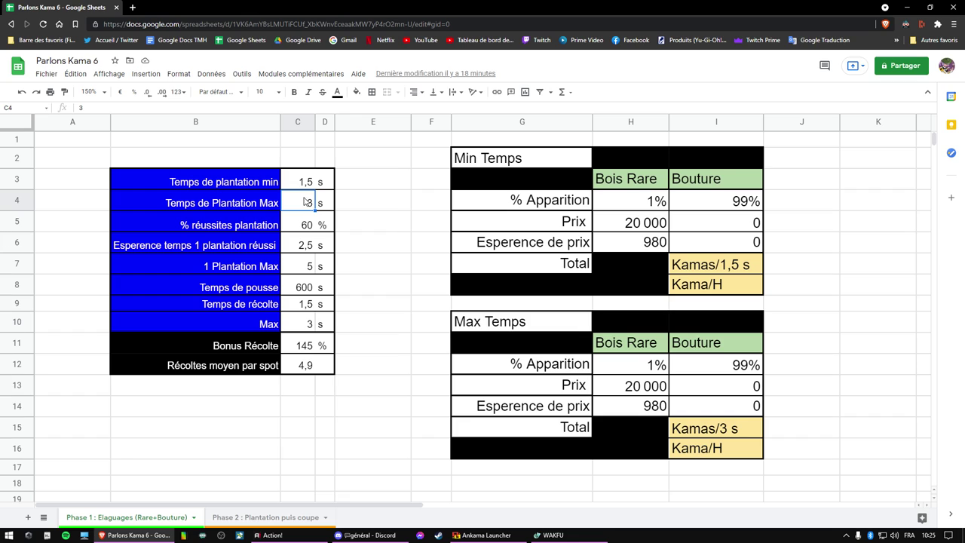
click(295, 187)
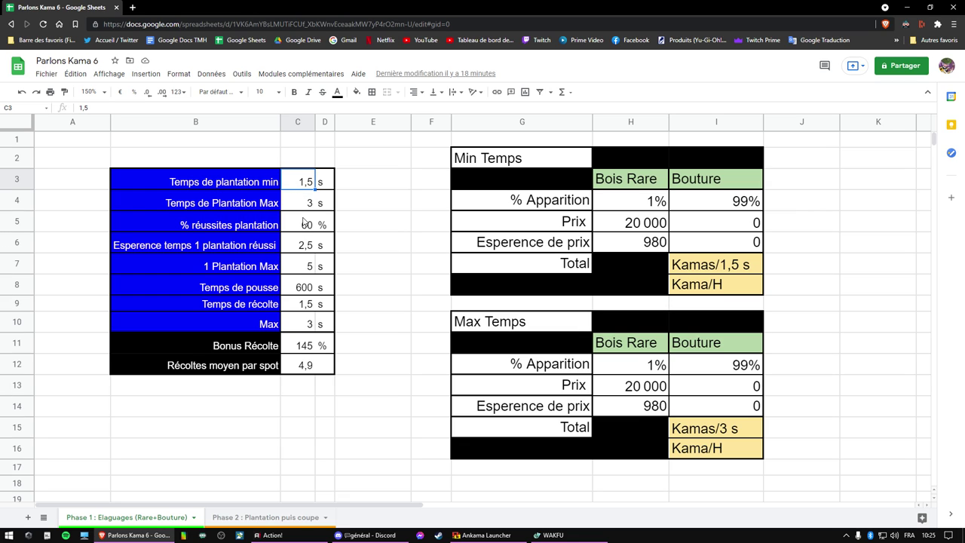
click(298, 205)
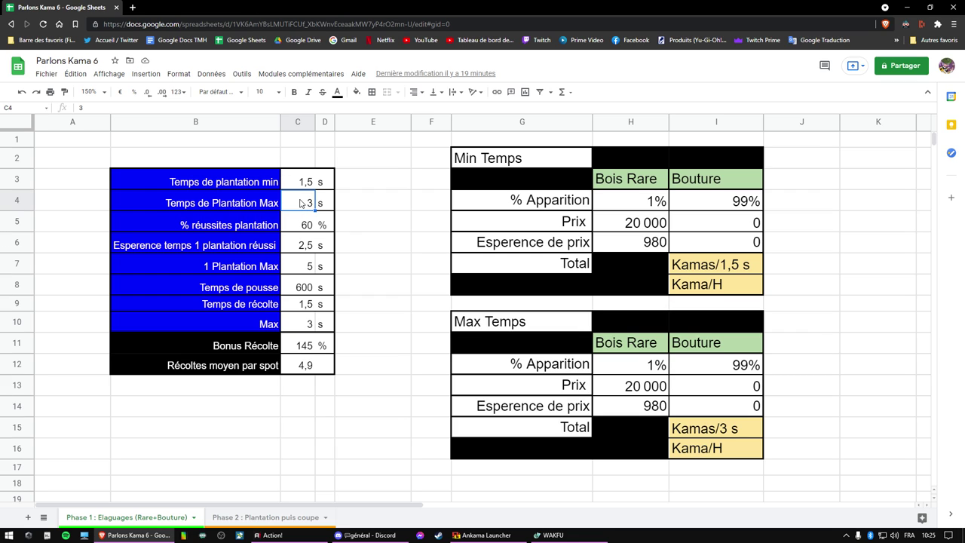
- Examine the planting success rate and the formulas for the expected minimum and maximum time per successful planting
click(304, 226)
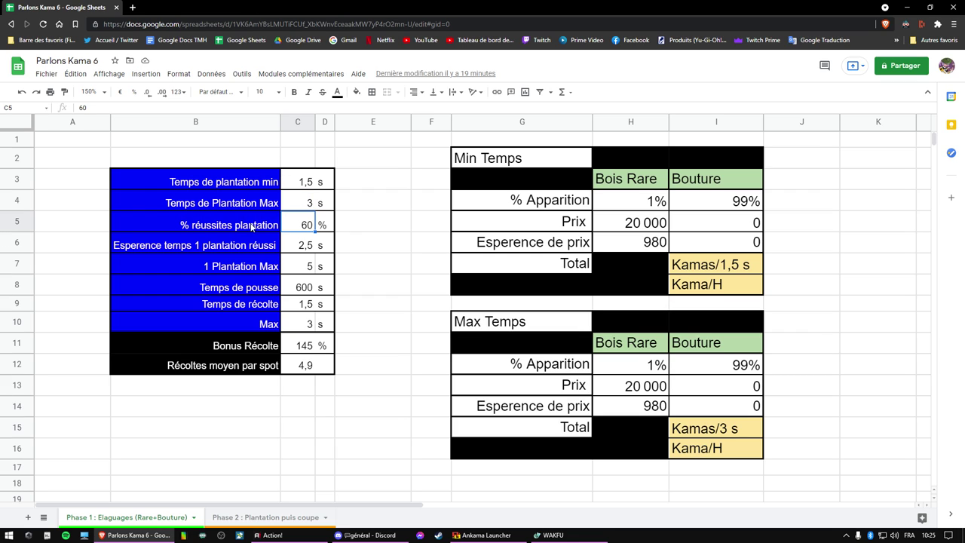
click(297, 247)
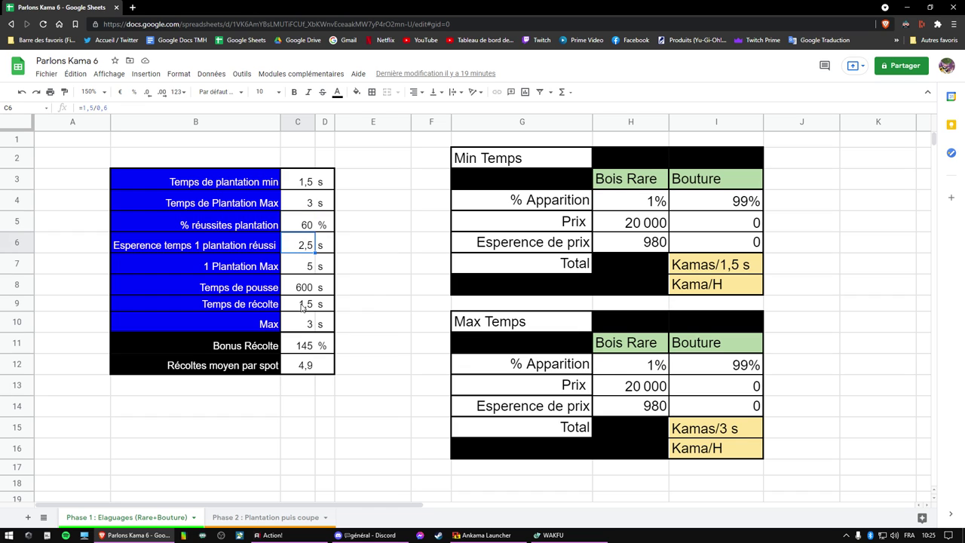
click(294, 267)
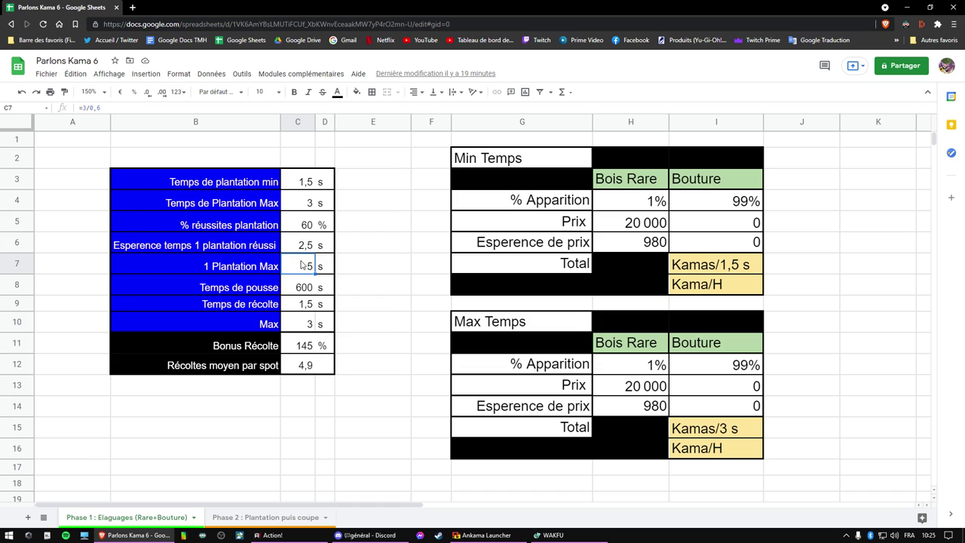
click(298, 205)
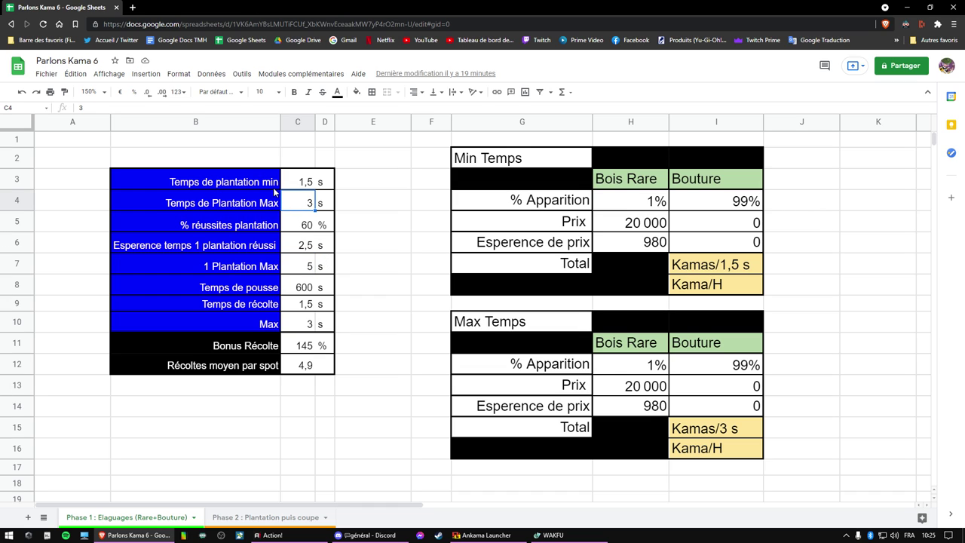
click(298, 268)
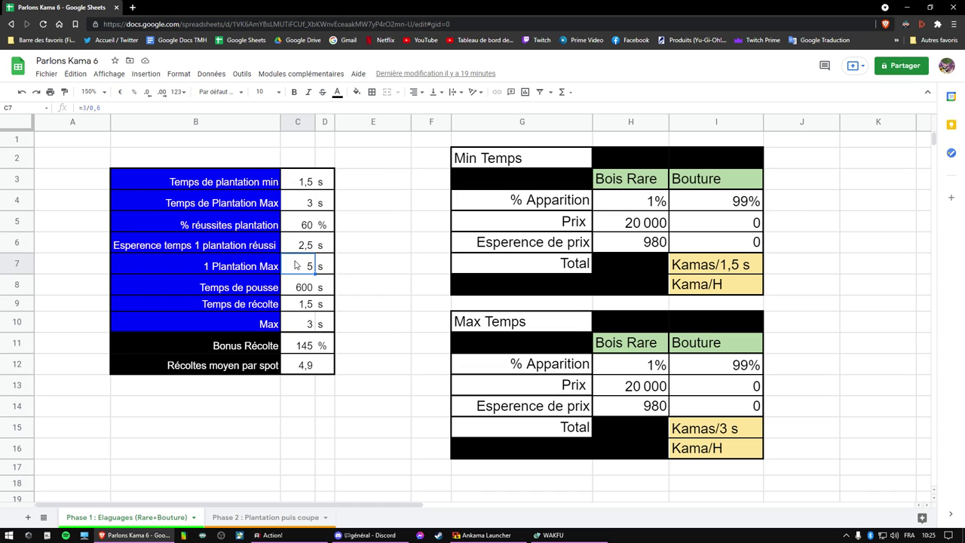
click(300, 225)
click(297, 249)
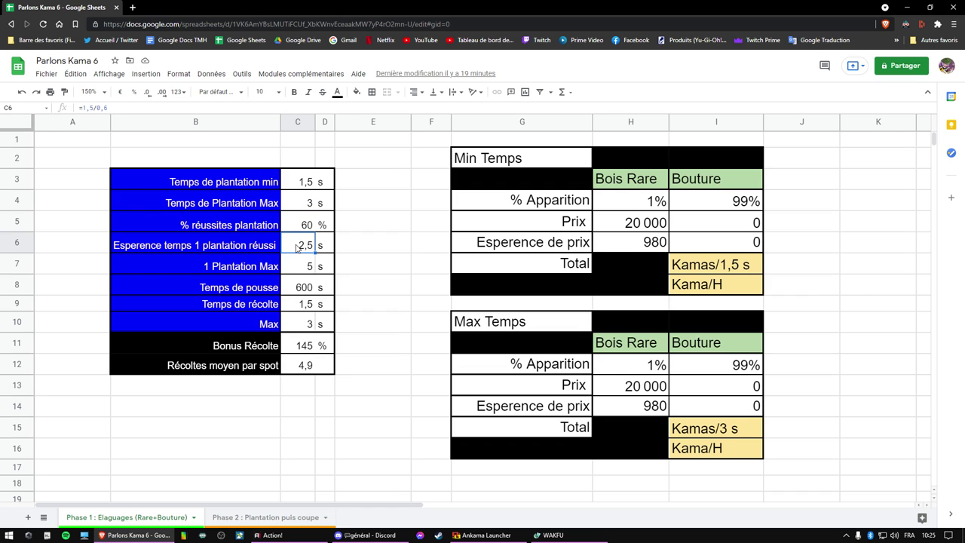
click(308, 182)
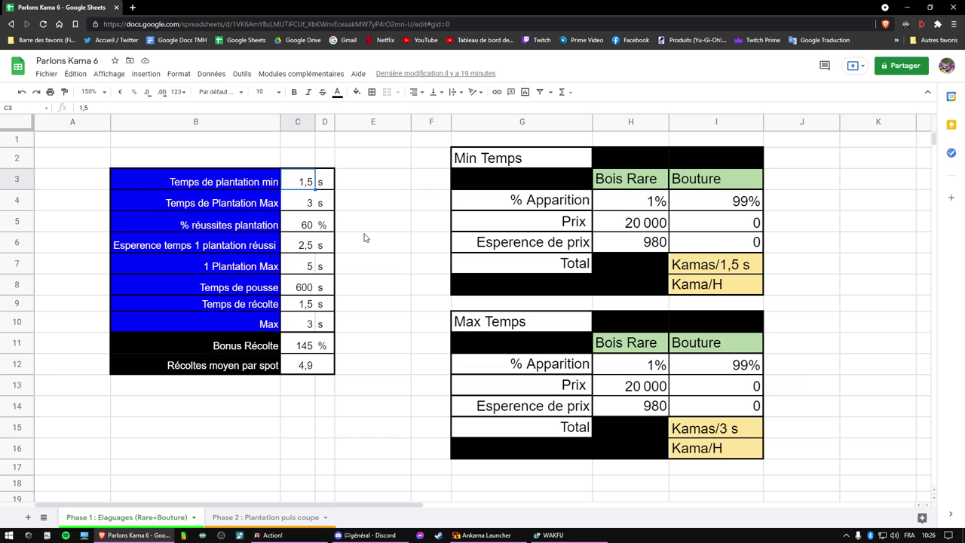
click(298, 251)
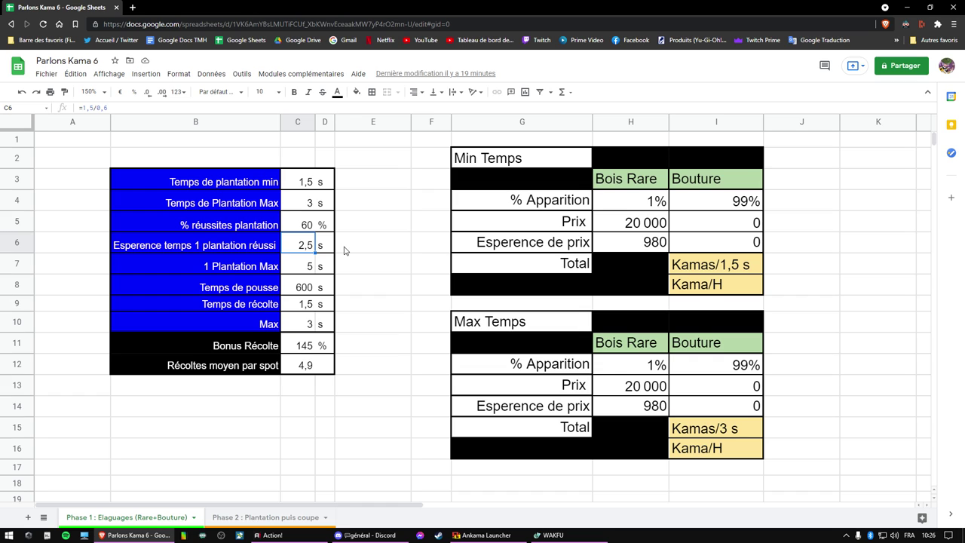
- Check the growth time, the minimum and maximum harvest times against the planting times, and the harvest bonus
click(301, 287)
click(292, 307)
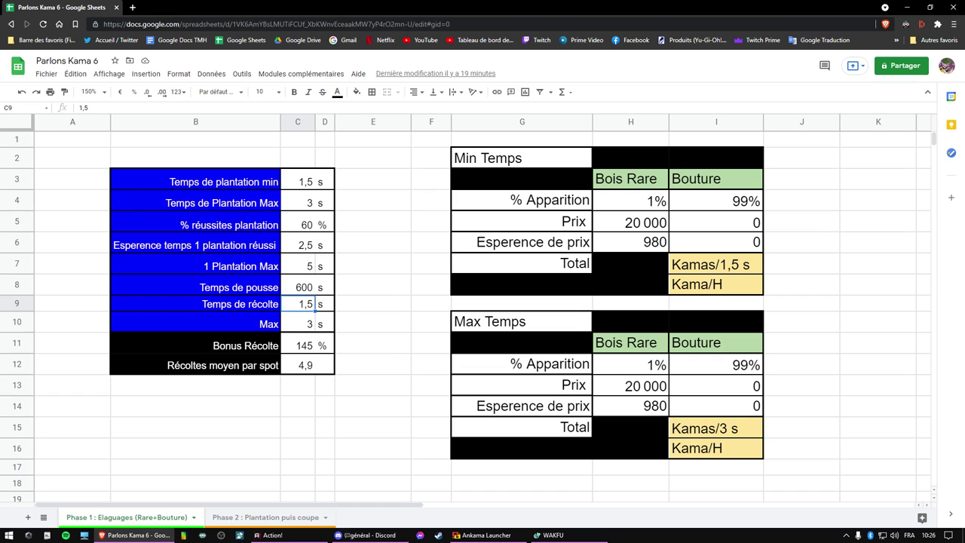
click(302, 326)
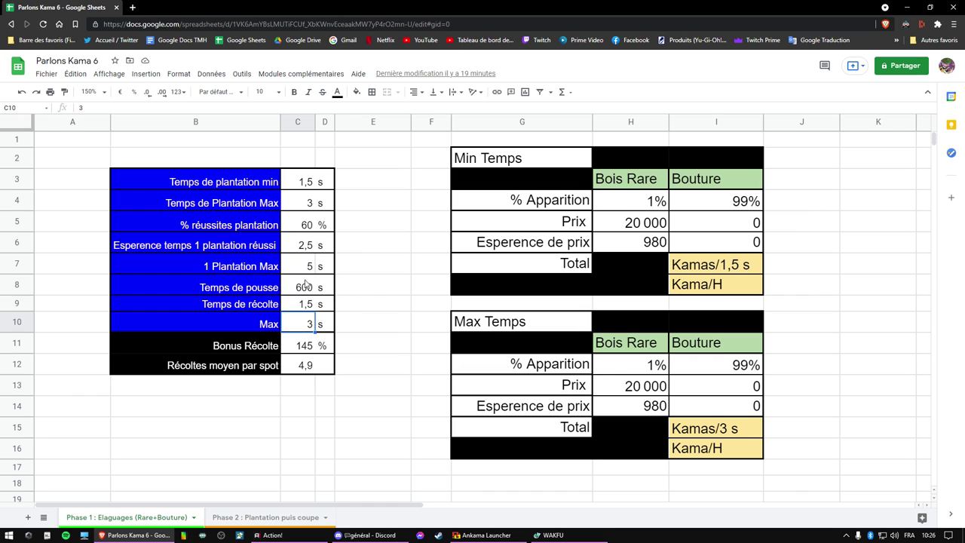
click(290, 189)
click(298, 204)
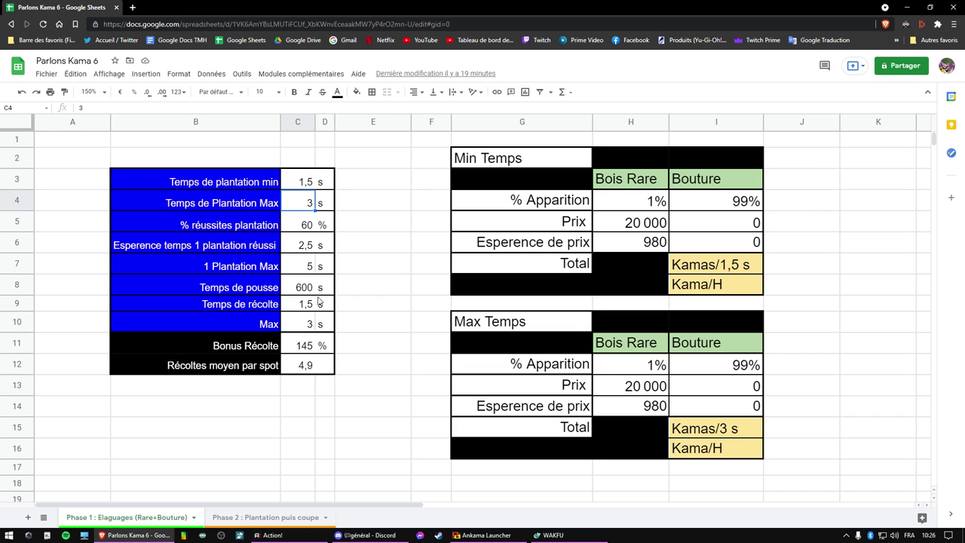
click(301, 324)
click(300, 352)
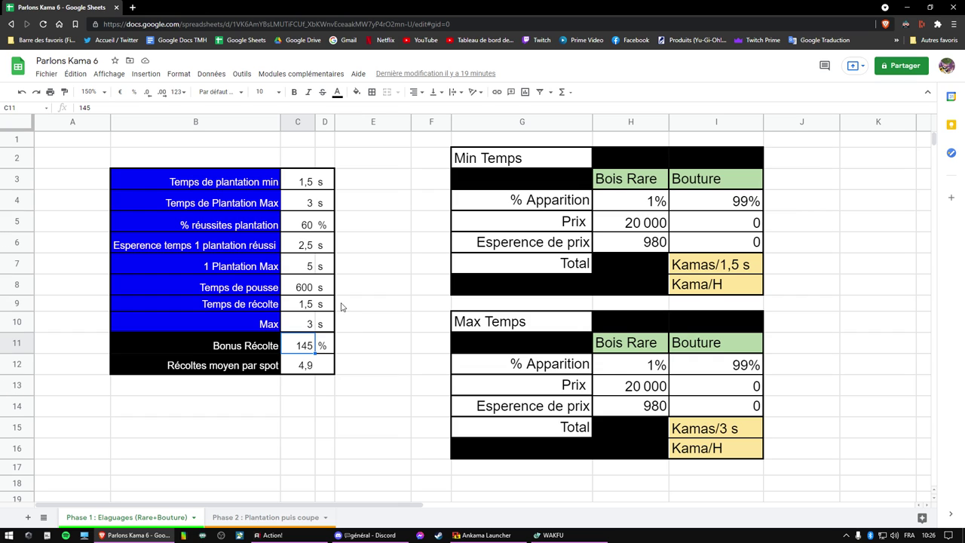
- Compare the Bois Rare and Bouture prices across the Min Temps and Max Temps tables
click(317, 370)
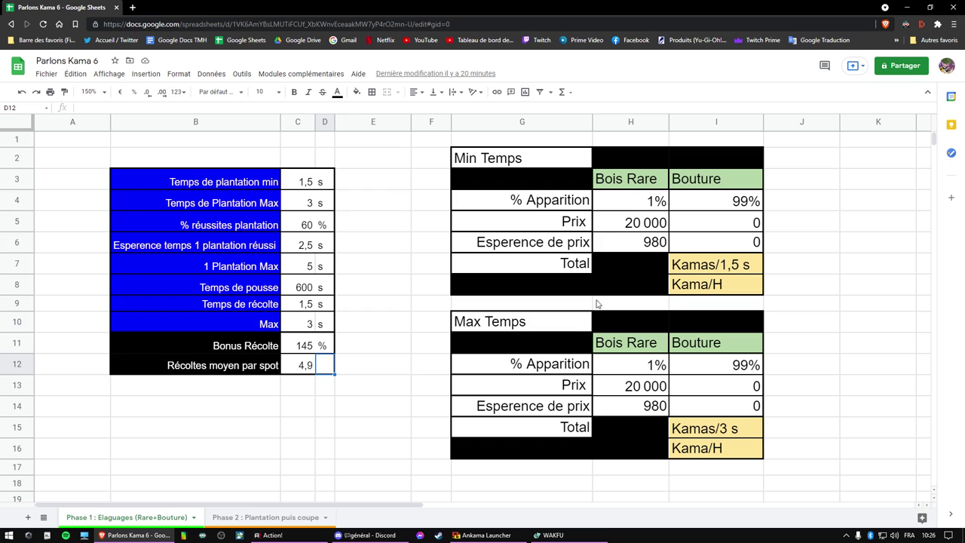
click(609, 227)
click(726, 229)
click(620, 382)
key(Right)
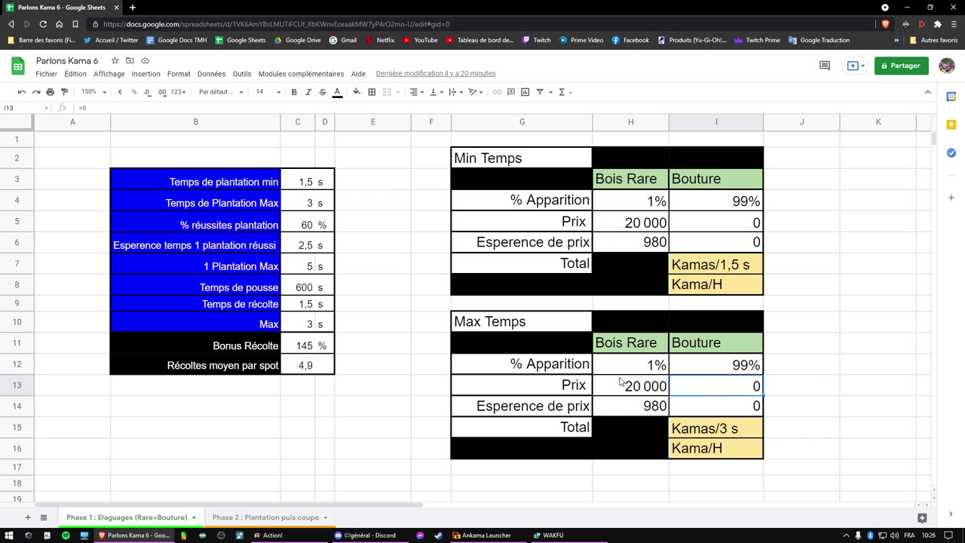
click(620, 383)
click(703, 385)
- Check the Max Temps appearance rates, and the Bouture price and expected price in both tables
click(647, 368)
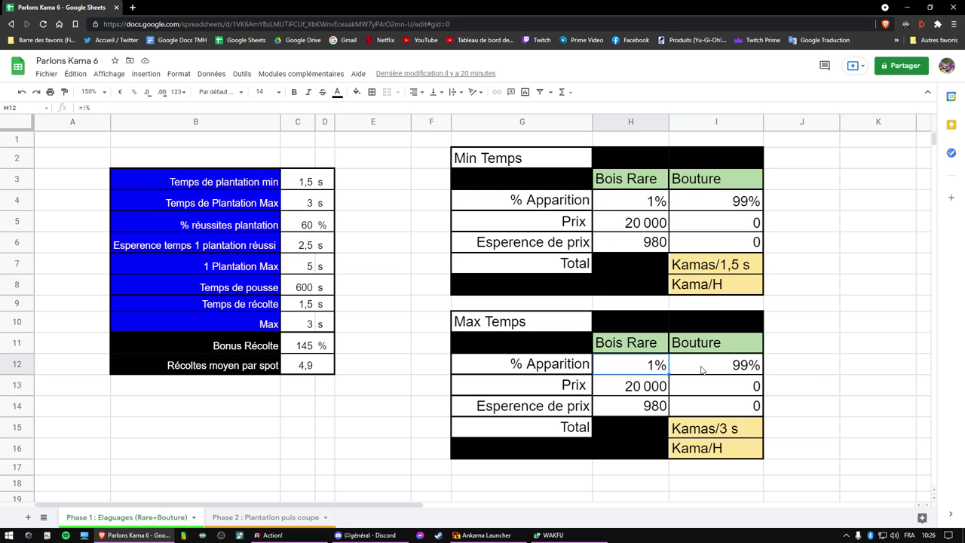
click(701, 370)
click(712, 228)
click(710, 245)
click(733, 394)
click(729, 413)
click(707, 221)
click(704, 240)
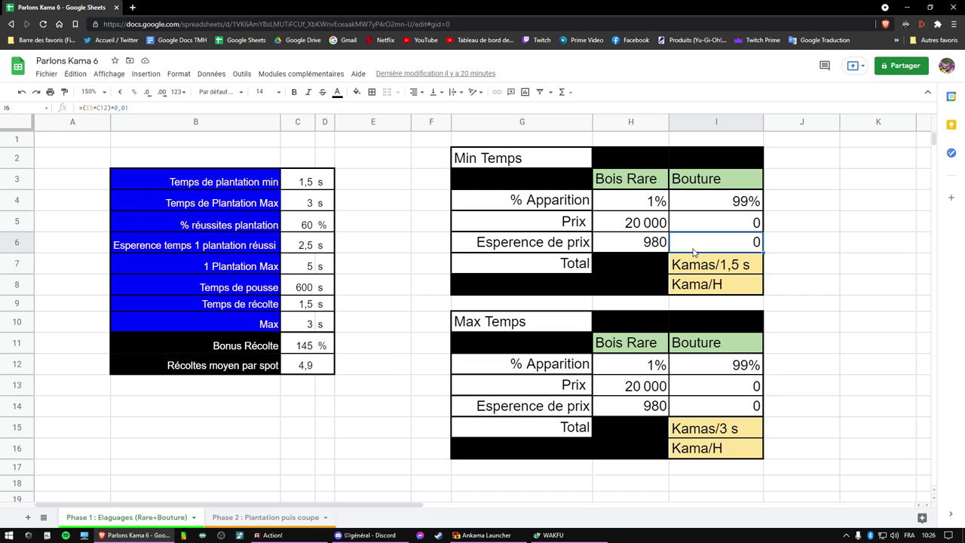
- Compare the Bois Rare price between the Min Temps and Max Temps tables
click(605, 230)
click(625, 379)
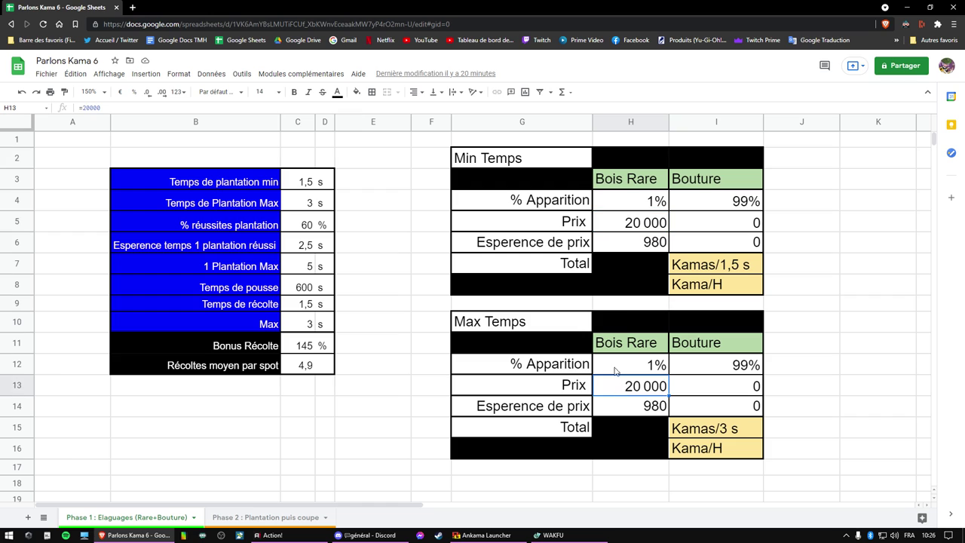
click(608, 221)
click(621, 391)
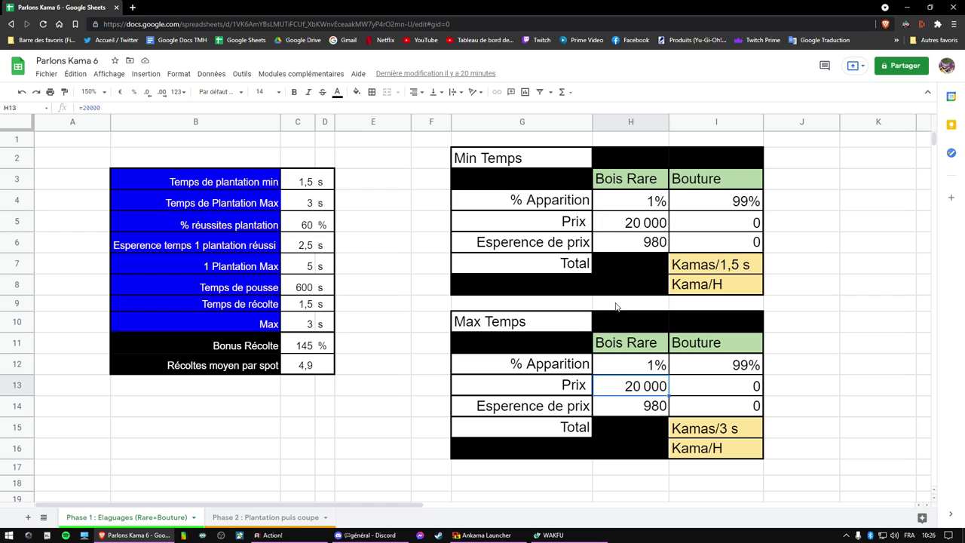
click(604, 226)
click(616, 392)
click(622, 227)
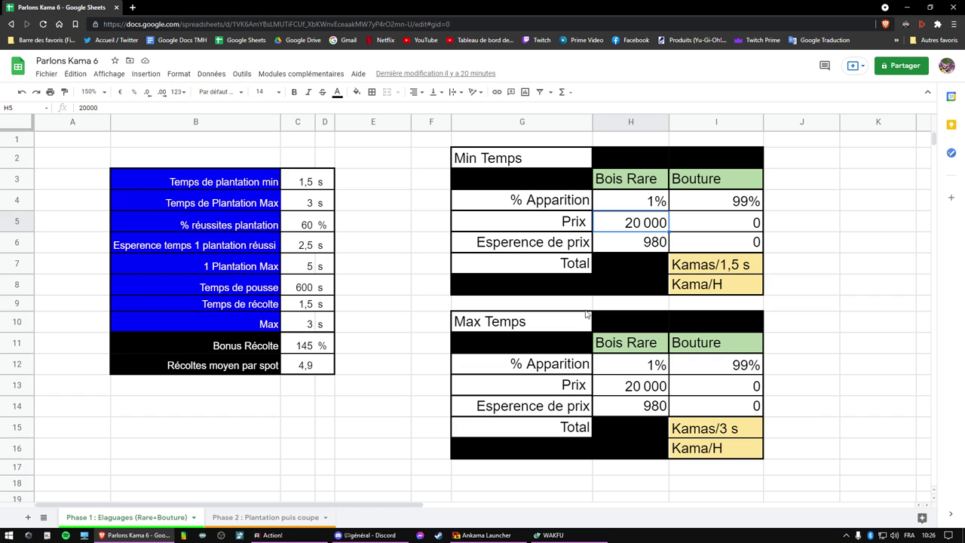
- Reveal the Max Temps total and Kama/H results by filling cells H15:H16 with white
click(604, 451)
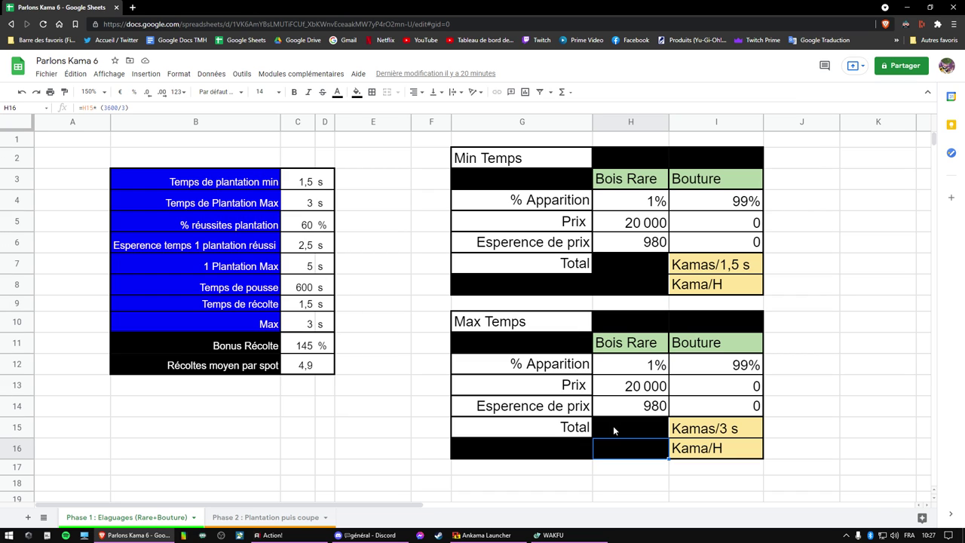
drag(619, 429, 612, 445)
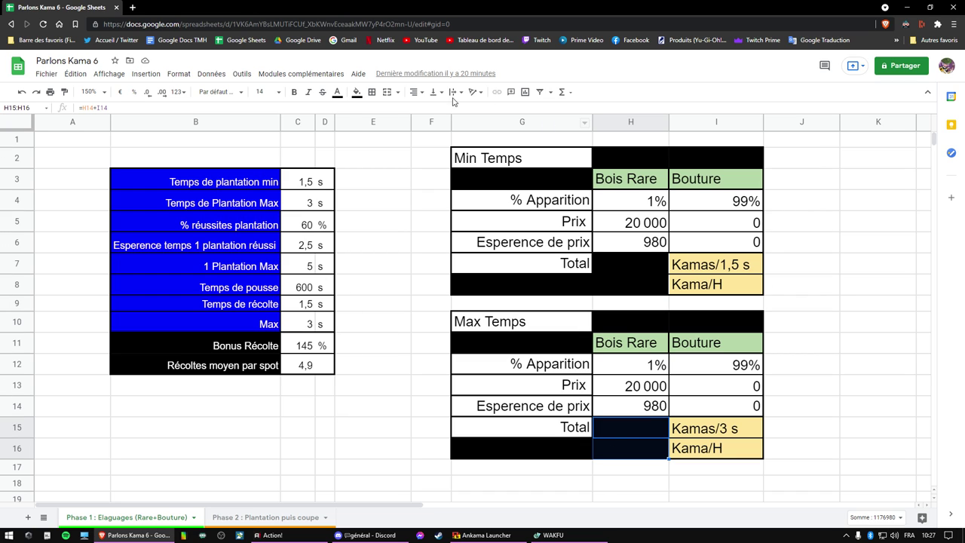
click(356, 92)
click(461, 130)
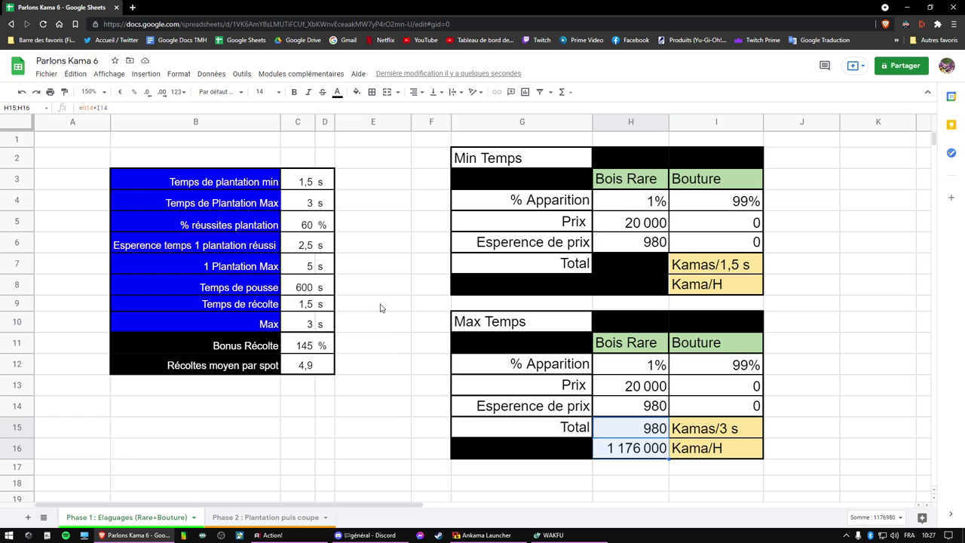
click(604, 455)
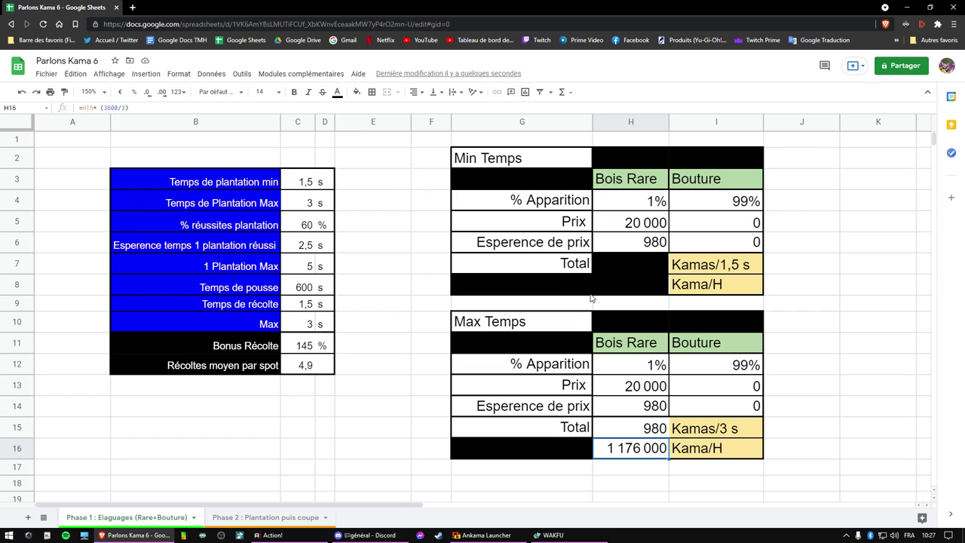
- Reveal the Min Temps total and Kama/H results by filling cells H7:H8 with white
click(623, 264)
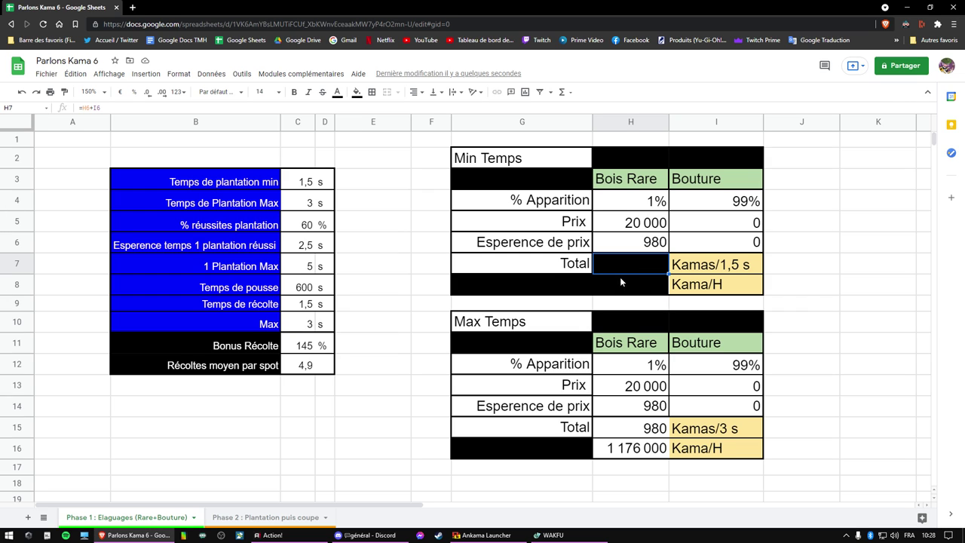
drag(620, 279, 613, 270)
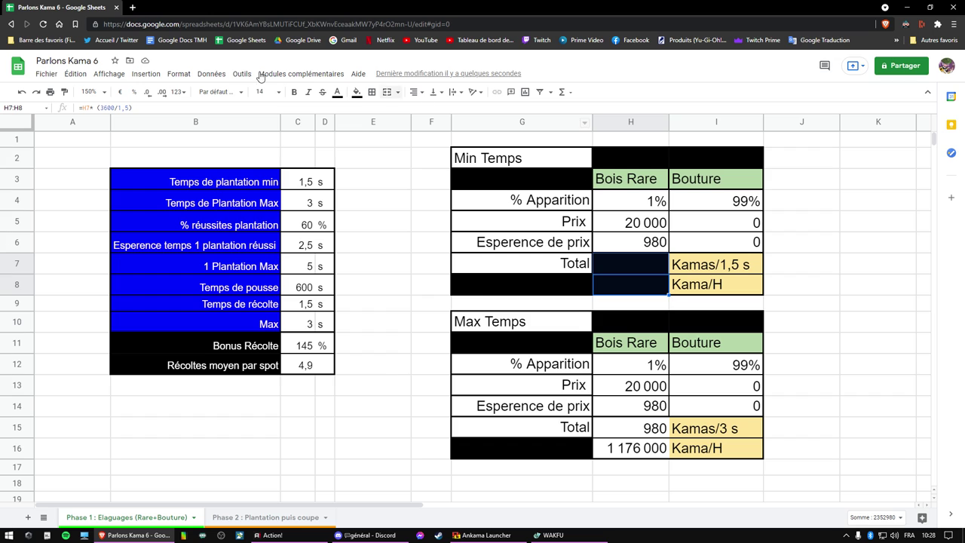
click(361, 93)
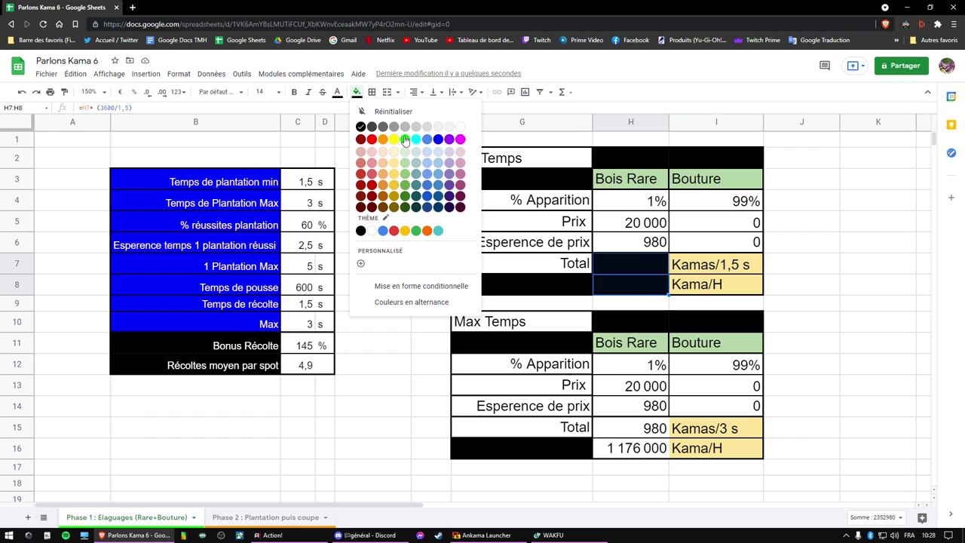
click(461, 128)
click(631, 291)
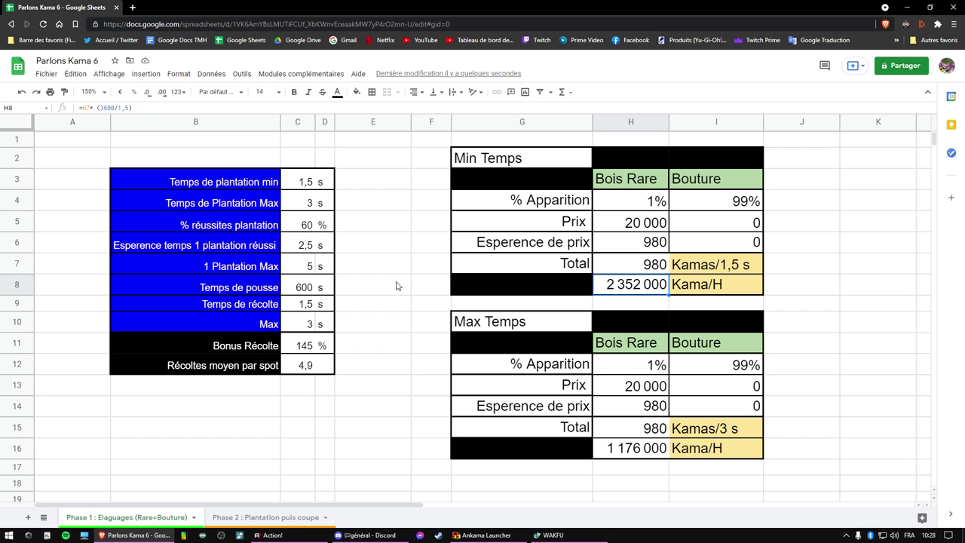
- Open the Phase 2 : Plantation puis coupe sheet and check the growth time against the maximum time per planting
click(245, 518)
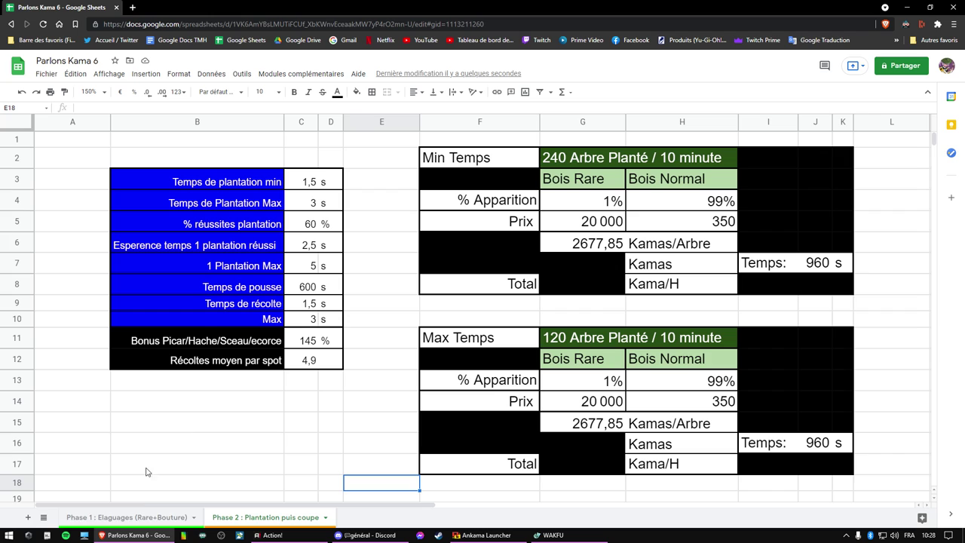
click(155, 519)
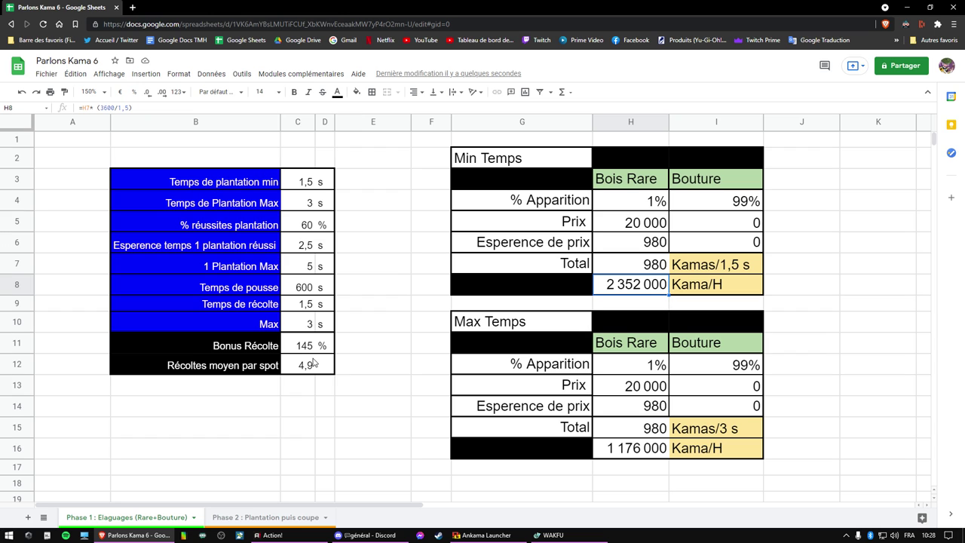
click(253, 519)
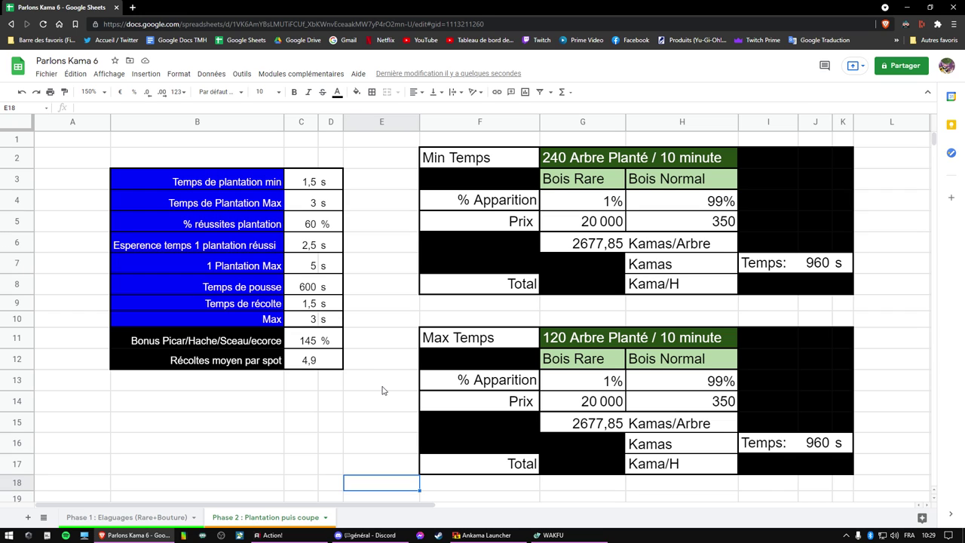
click(294, 288)
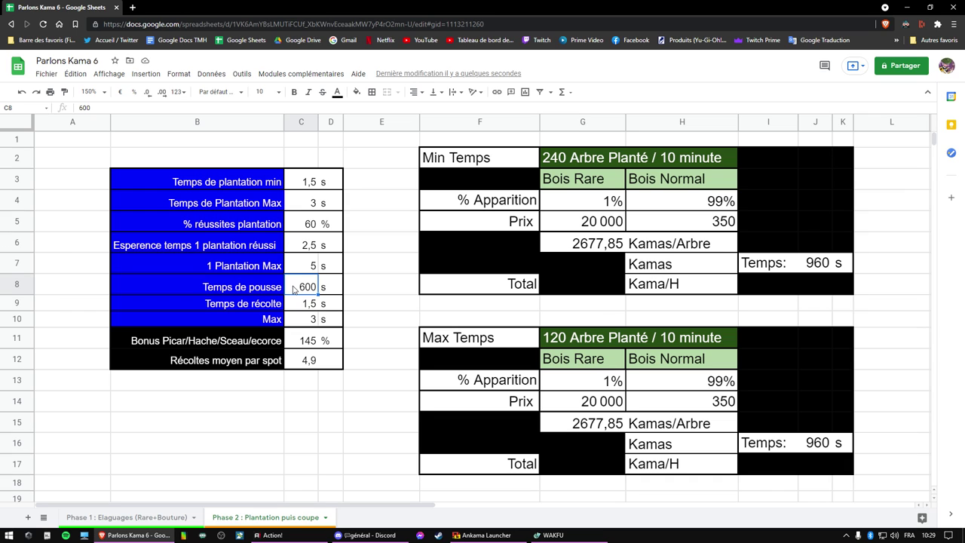
click(301, 262)
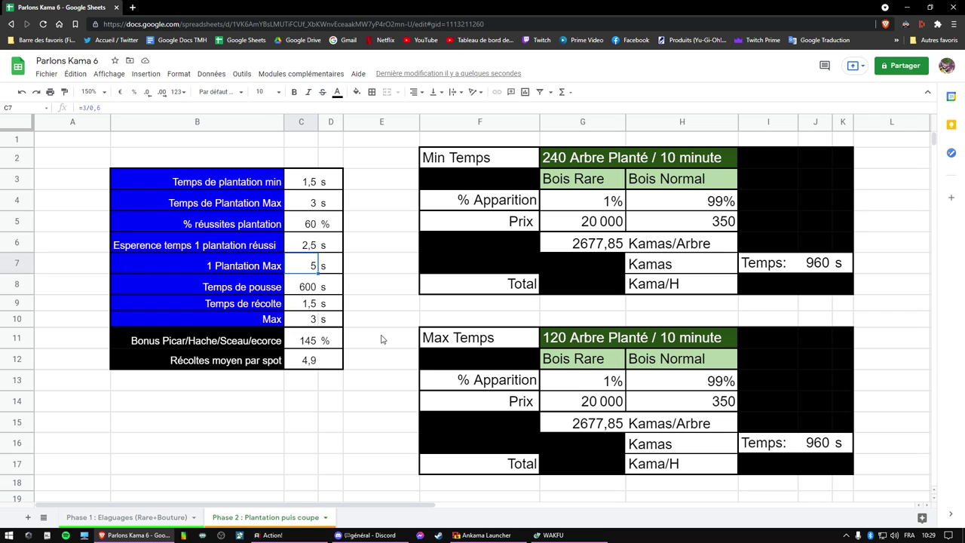
click(311, 289)
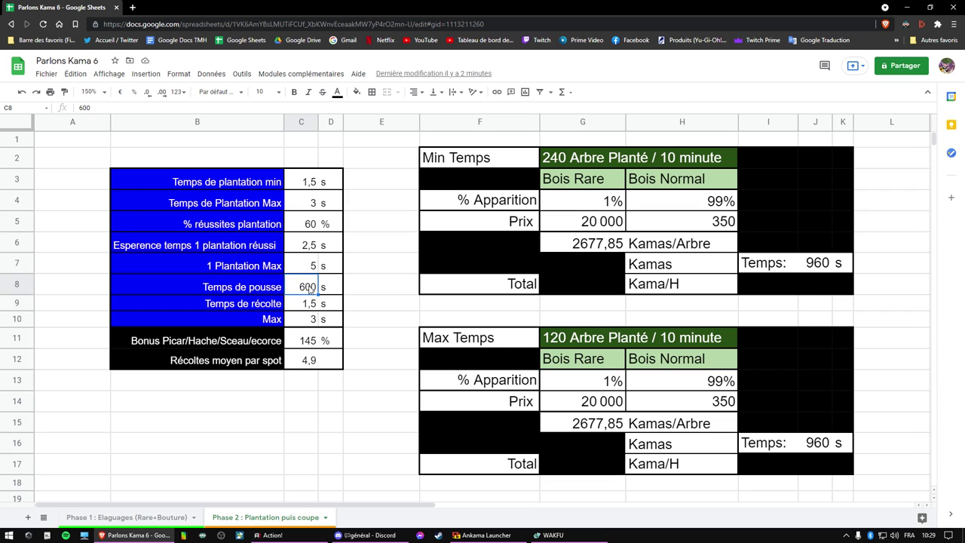
- Examine the number of trees planted per 10 minutes and the wood appearance rates in the Max Temps table
click(661, 339)
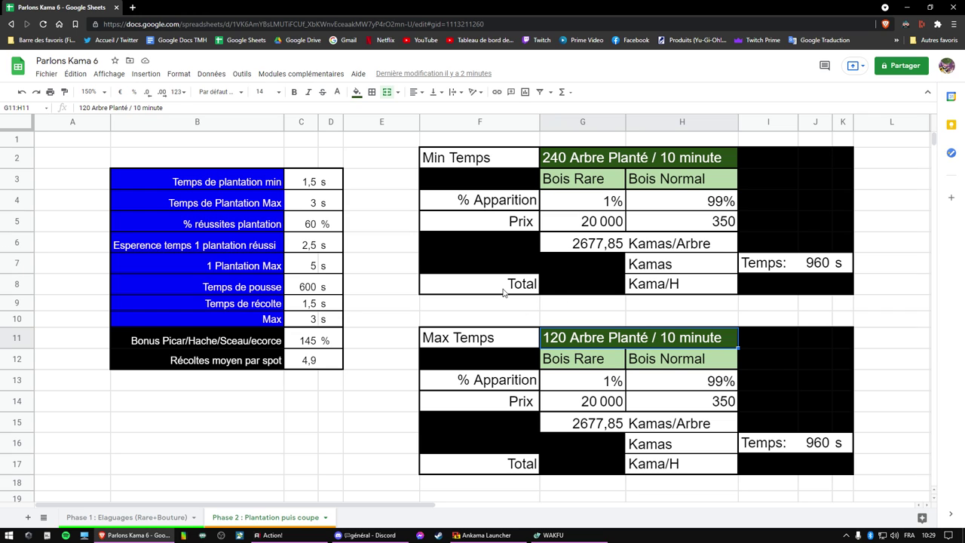
click(593, 385)
click(636, 384)
click(581, 383)
click(635, 390)
- Check the Max Temps wood prices and the formulas for kamas per tree and total time
click(555, 413)
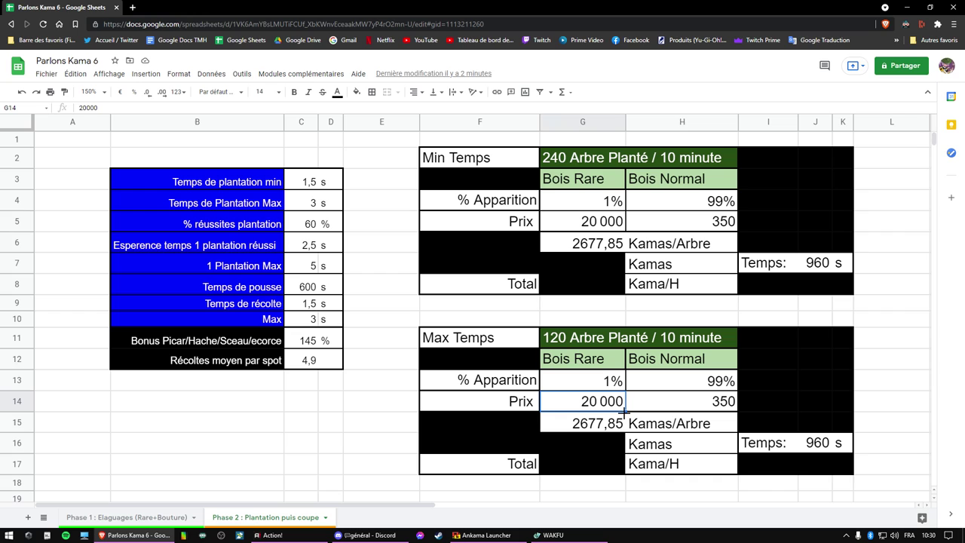
click(679, 405)
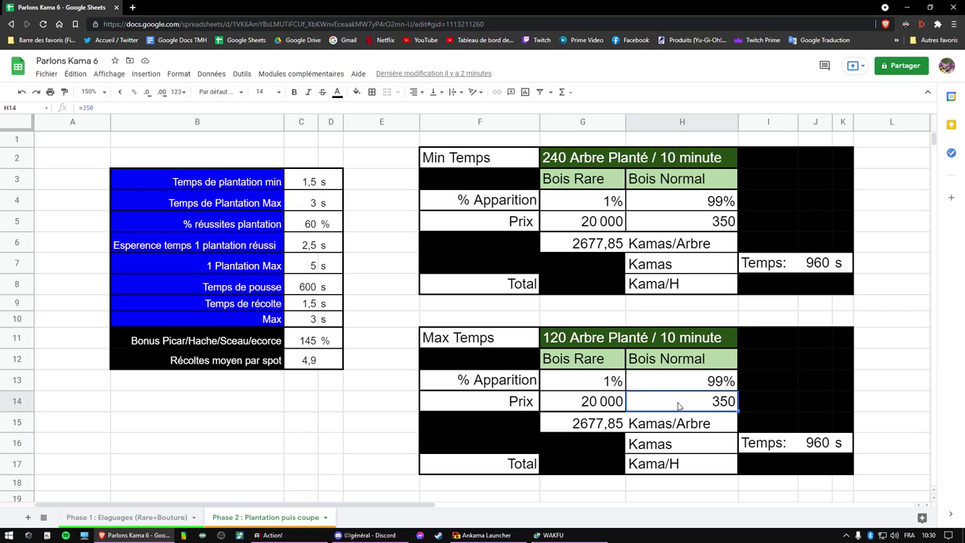
click(593, 431)
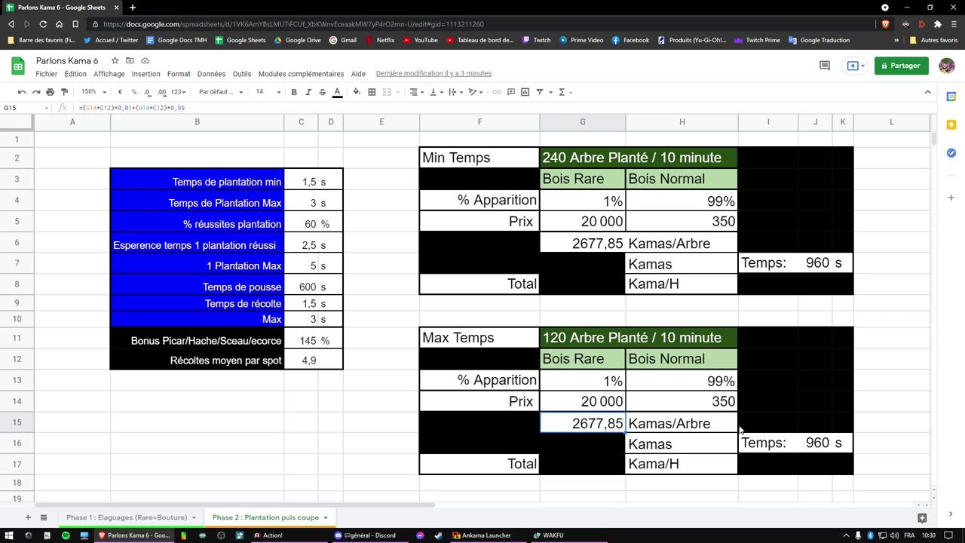
click(821, 453)
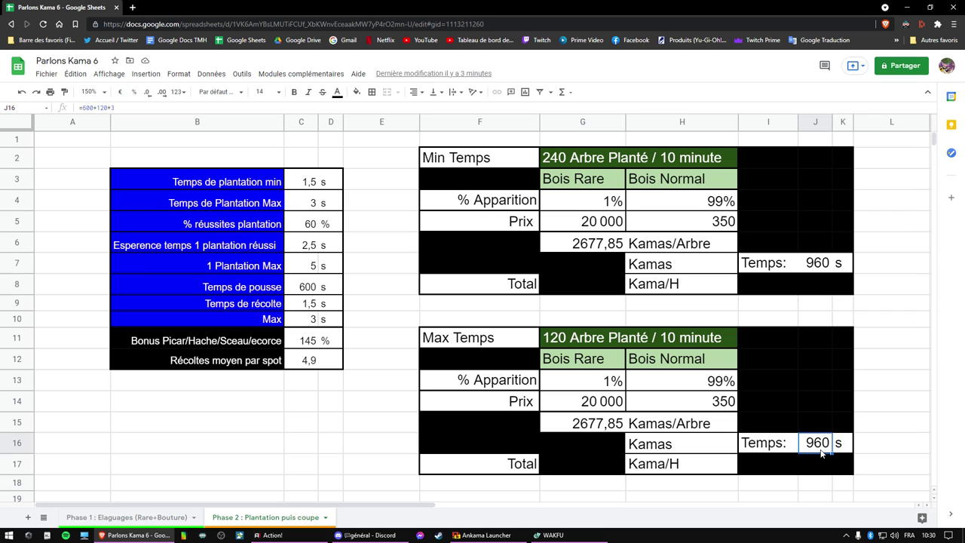
- Reveal the Max Temps Kamas result by filling cell G16 with white
key(Left)
key(Left)
key(Left)
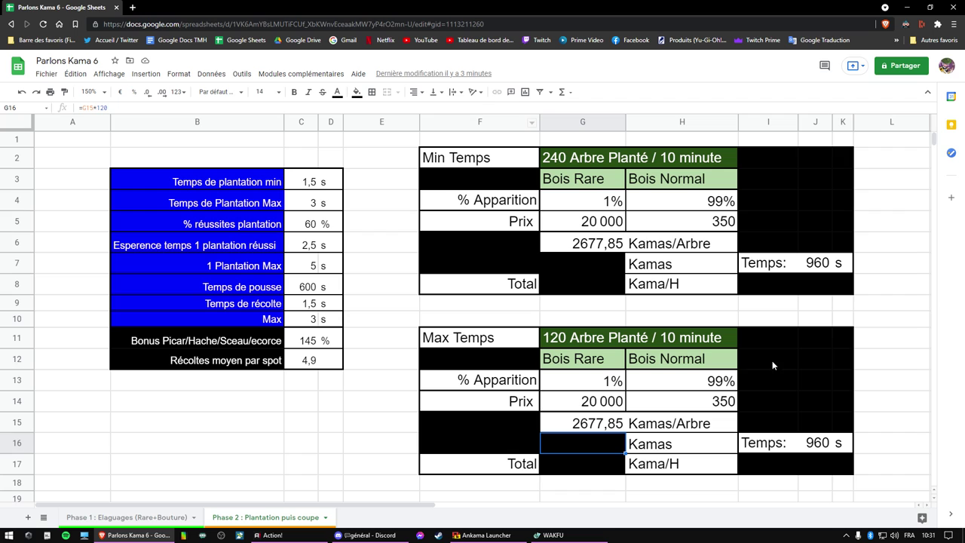
click(357, 92)
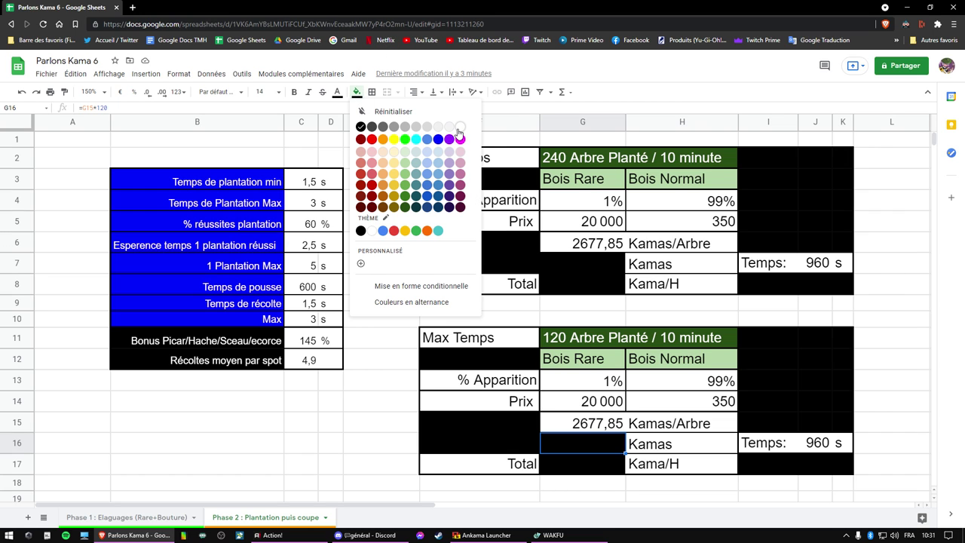
click(459, 134)
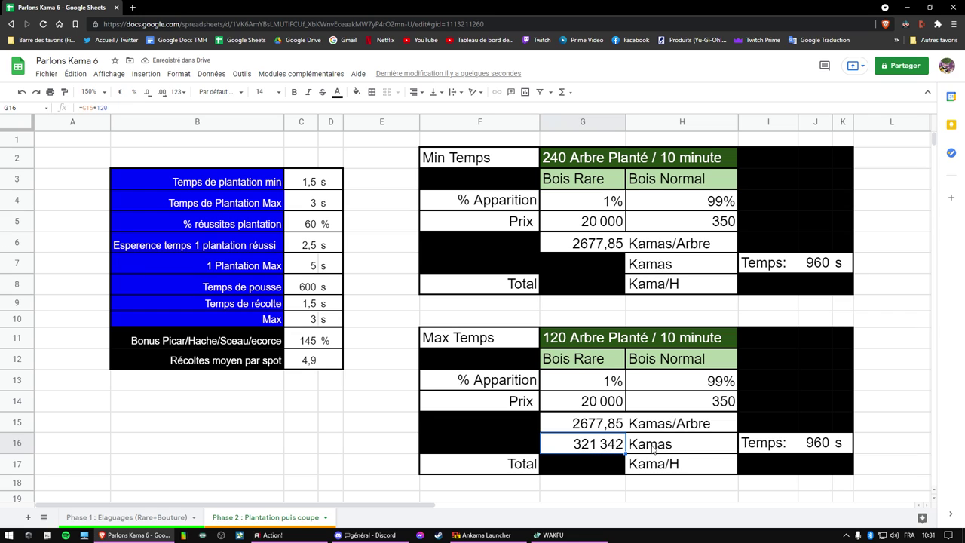
- Fill the Max Temps Kama/H total in cell G17 with white to reveal it
click(594, 466)
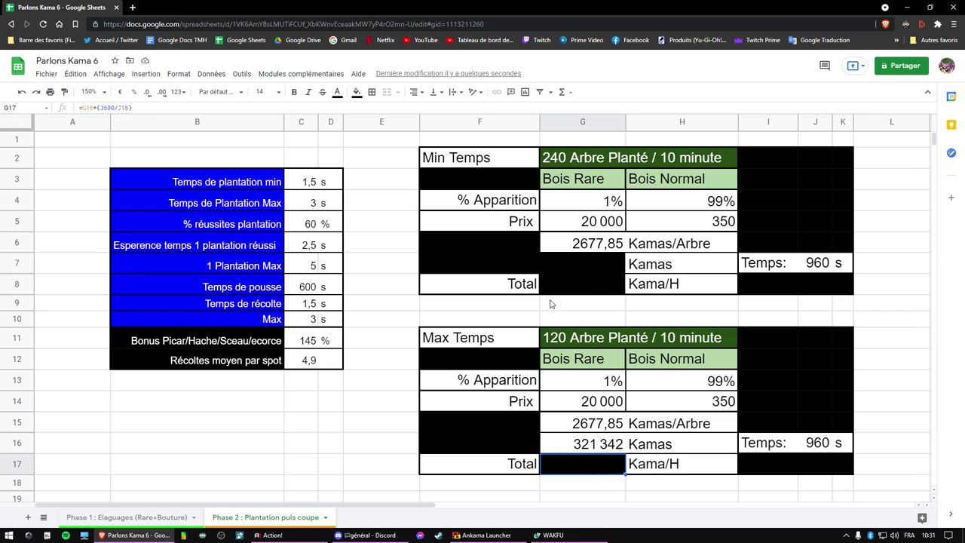
click(357, 92)
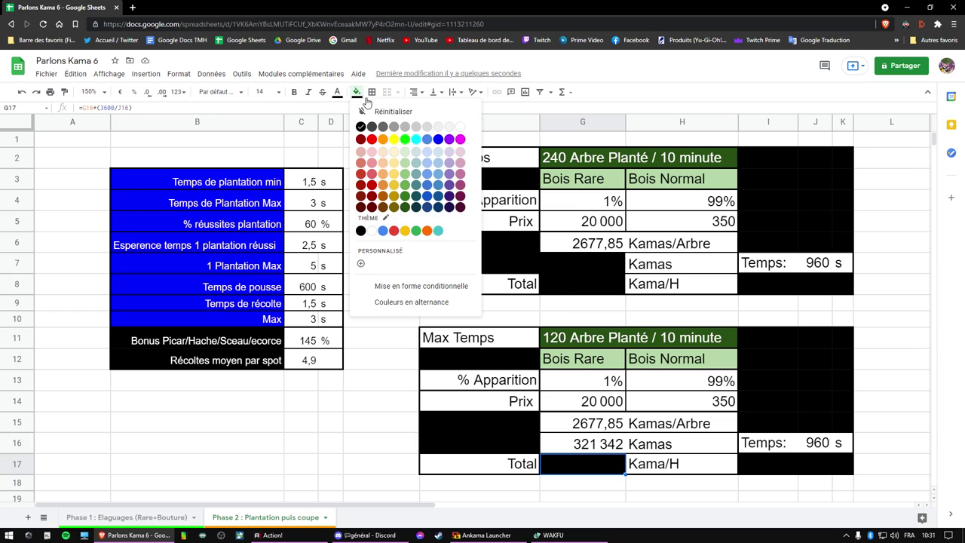
click(460, 129)
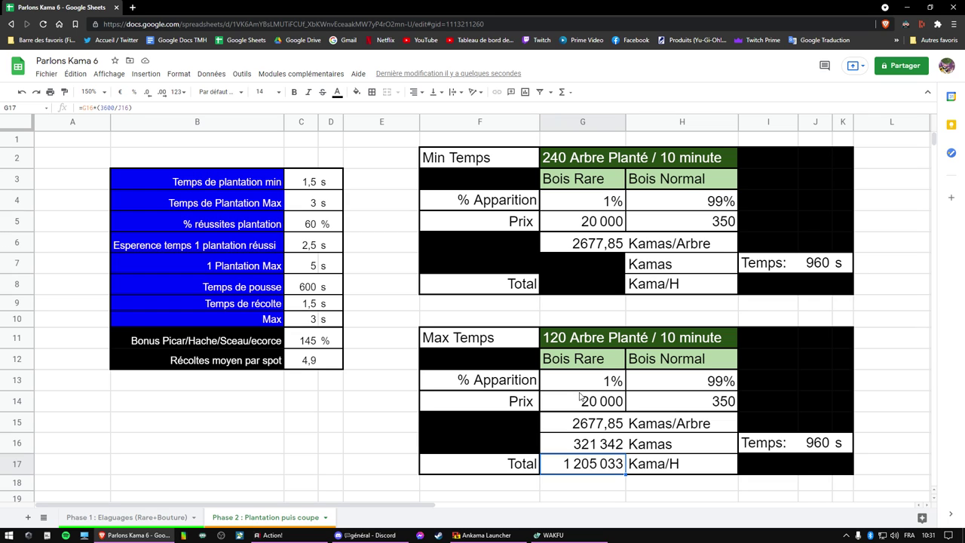
- Fill the Min Temps Kamas and Kama/H cells G7:G8 with white to reveal their results
click(573, 268)
shift+click(576, 285)
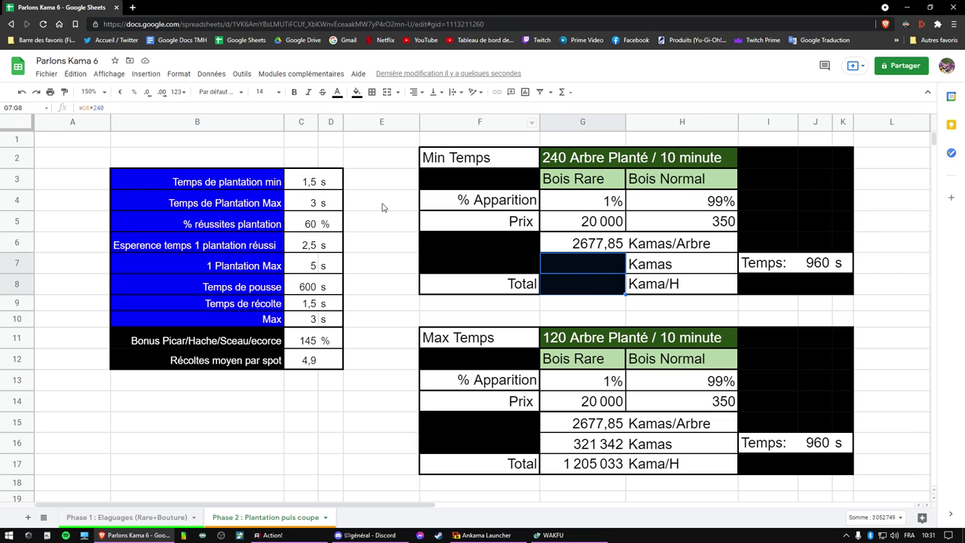
click(357, 91)
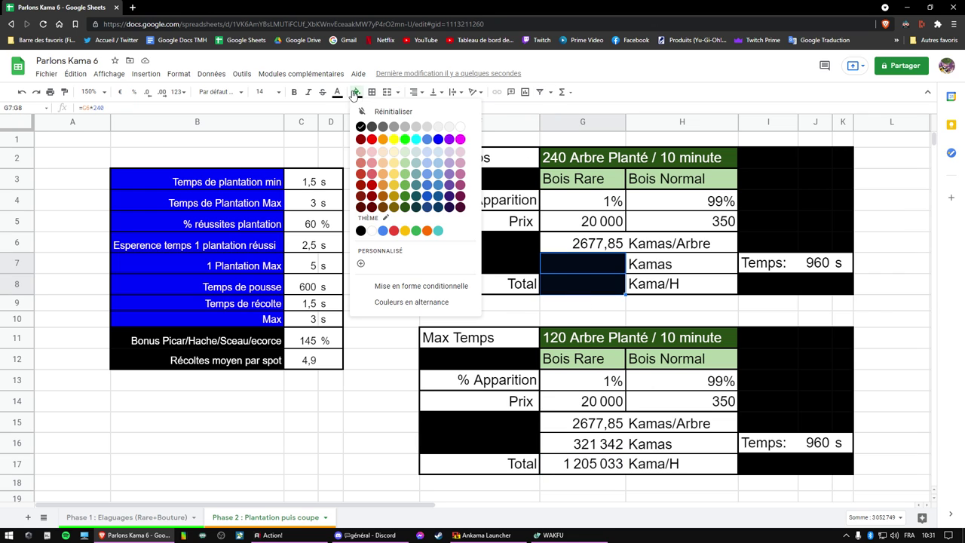
click(460, 126)
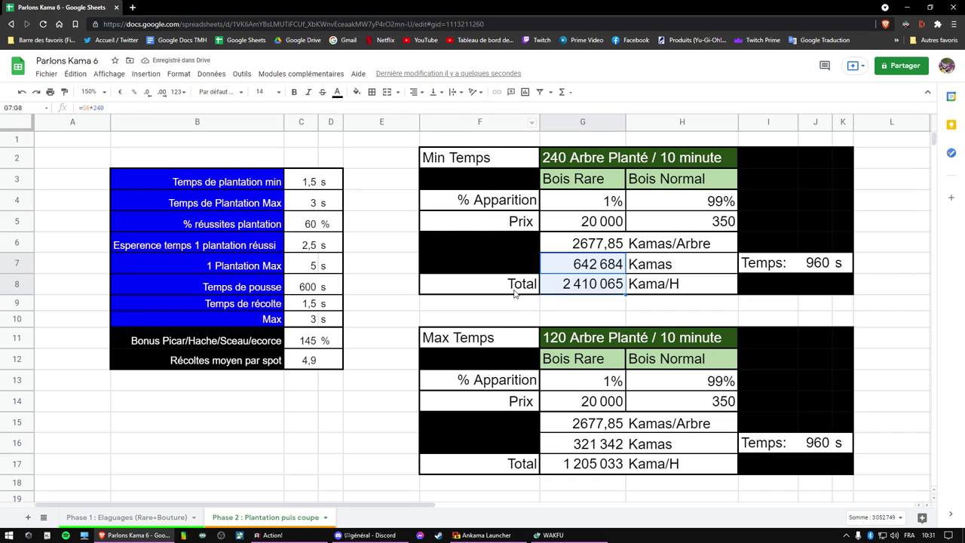
- Check the formula behind the Min Temps Kama/H total in cell G8
click(553, 284)
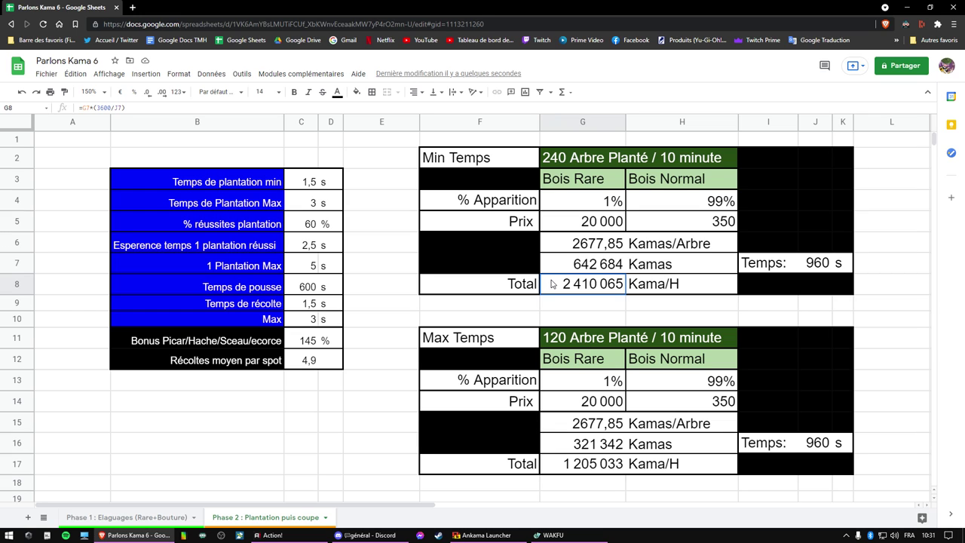
click(682, 289)
click(595, 290)
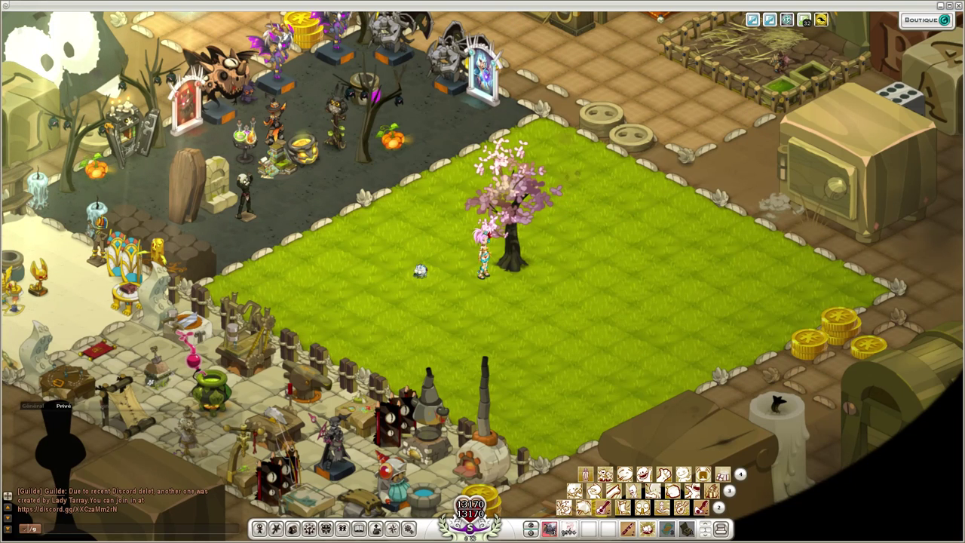
- In WAKFU, open the Forestier profession's harvest list and browse to page 11 with the Cerisier entries
key(j)
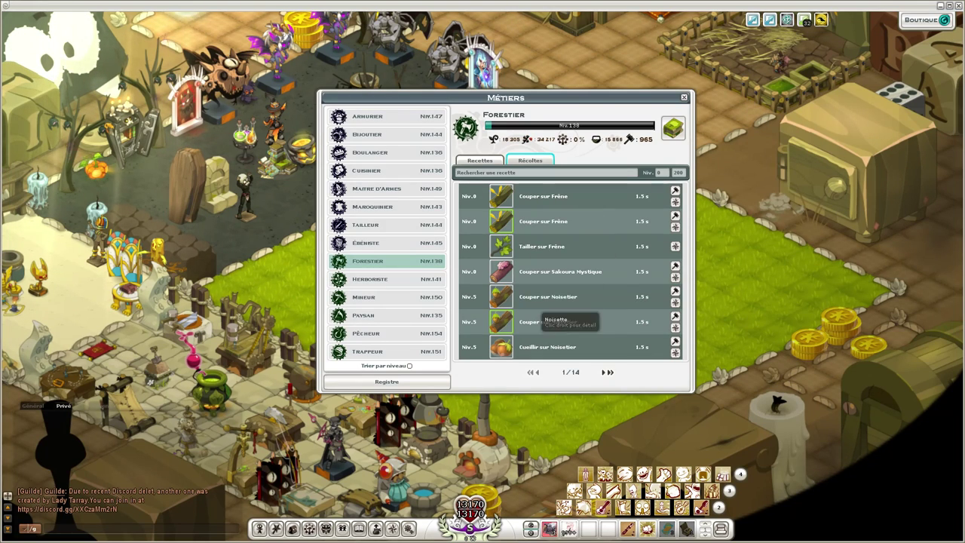
click(611, 372)
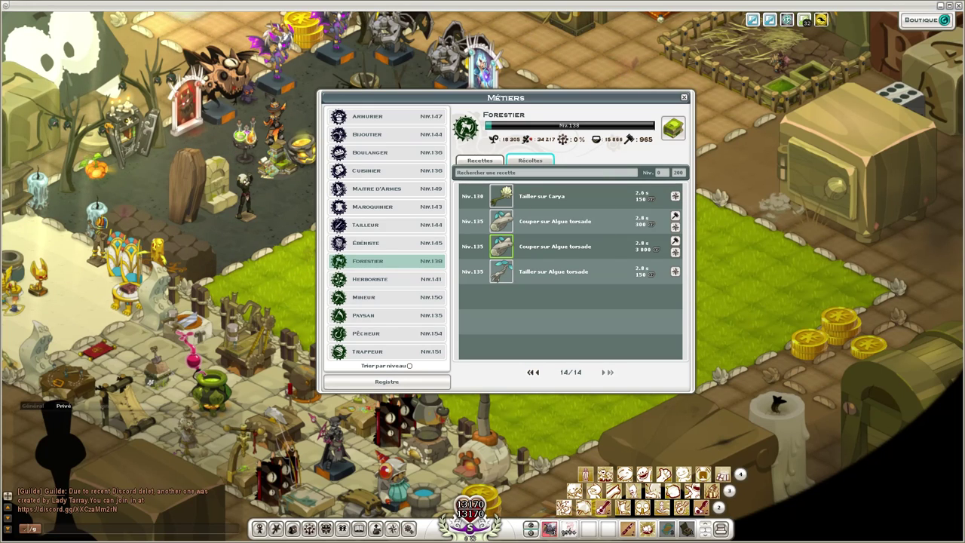
scroll(571, 272, up, 1)
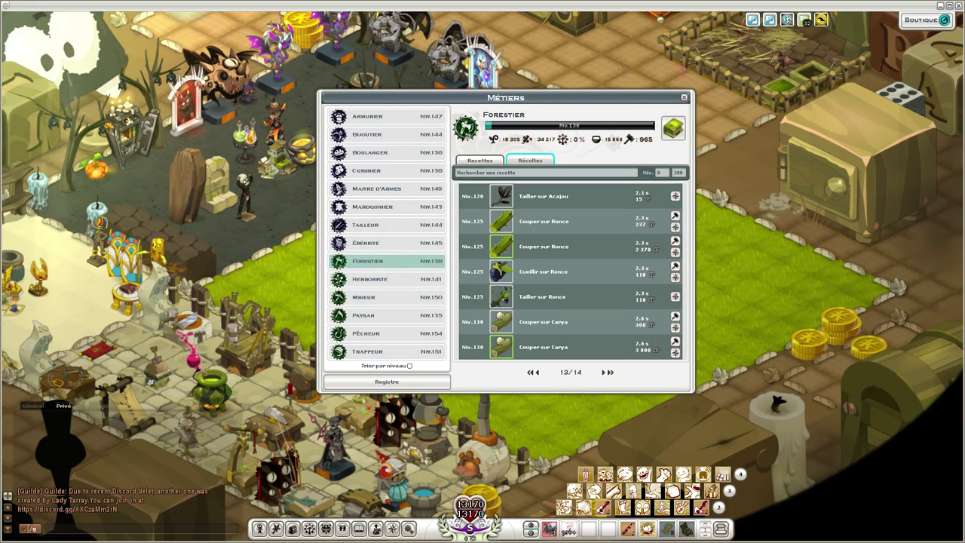
click(534, 372)
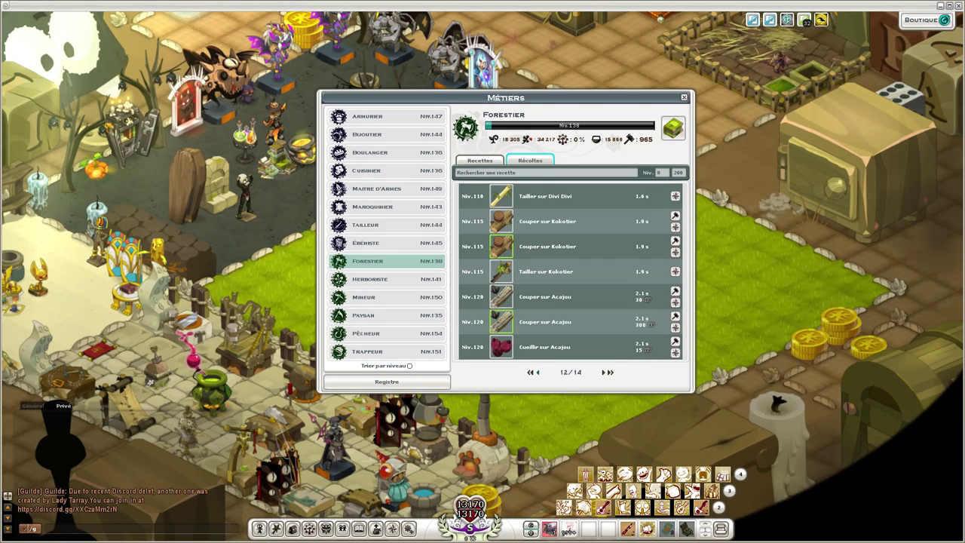
click(533, 372)
- Open the details of the rare Cerisier wood, Bois de Sakoura, and place them beside the professions window
click(501, 322)
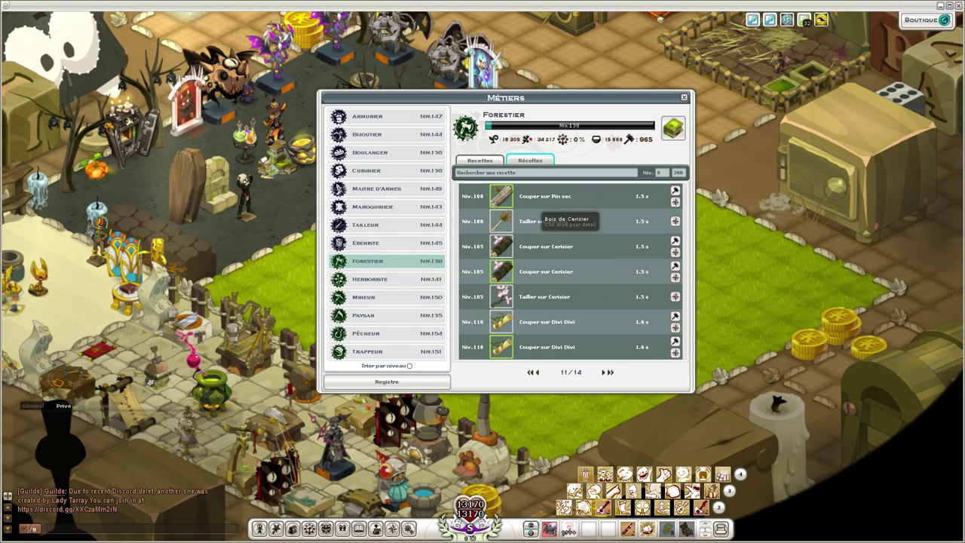
click(502, 246)
drag(241, 309, 770, 184)
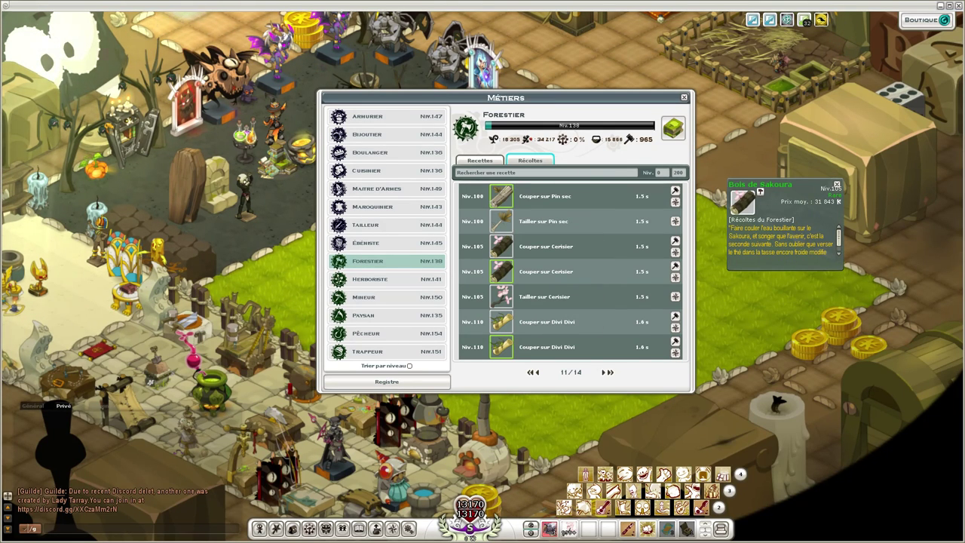